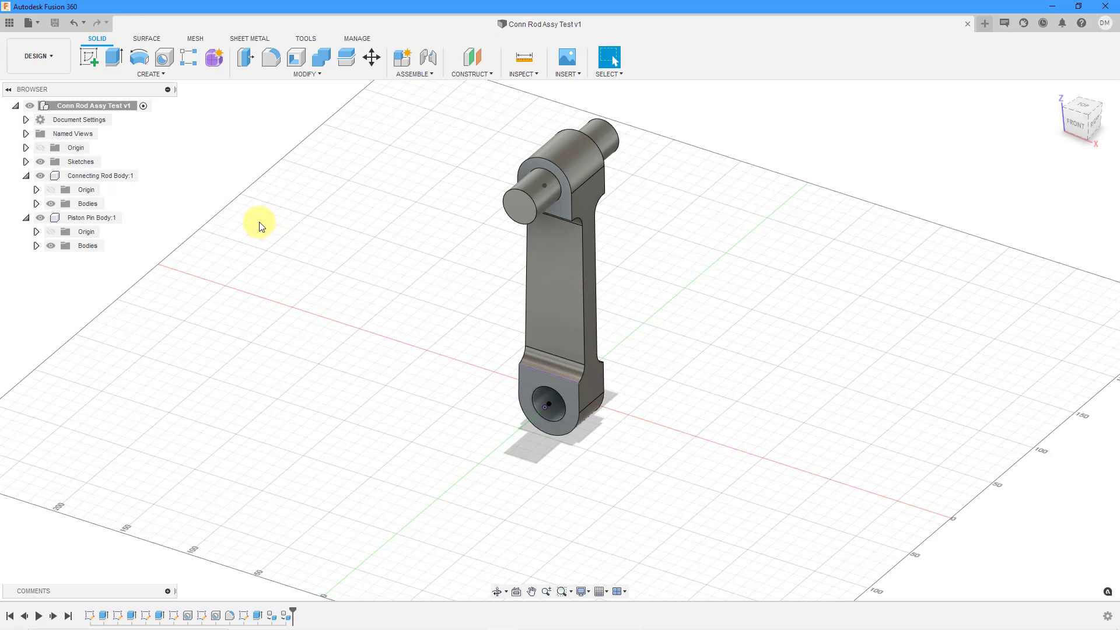
Create a new empty Untitled design from the File menu
click(39, 26)
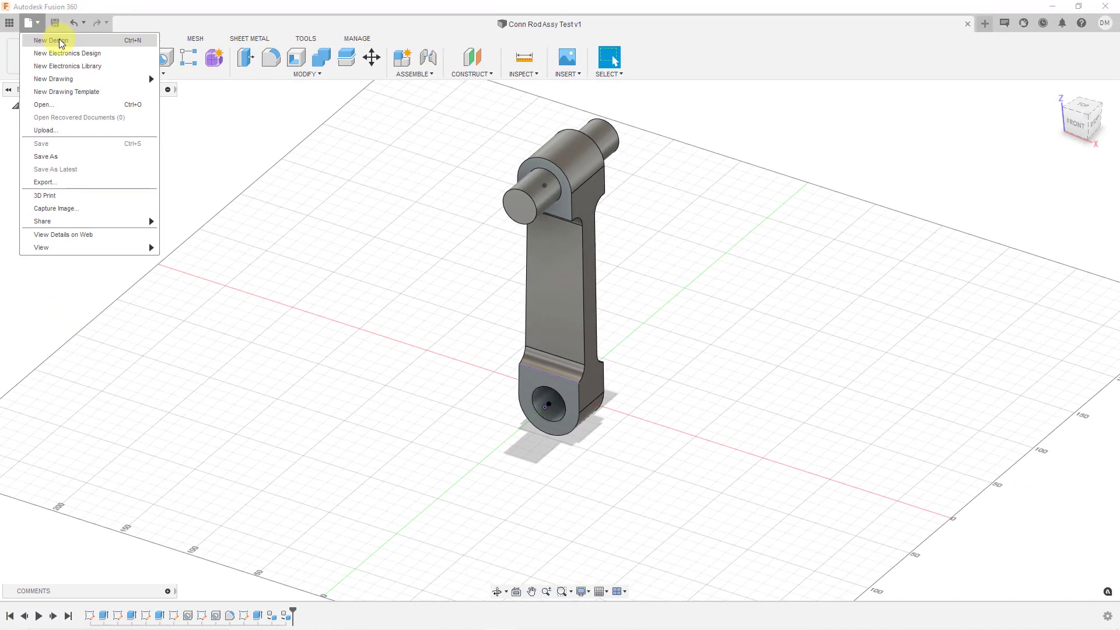
click(60, 41)
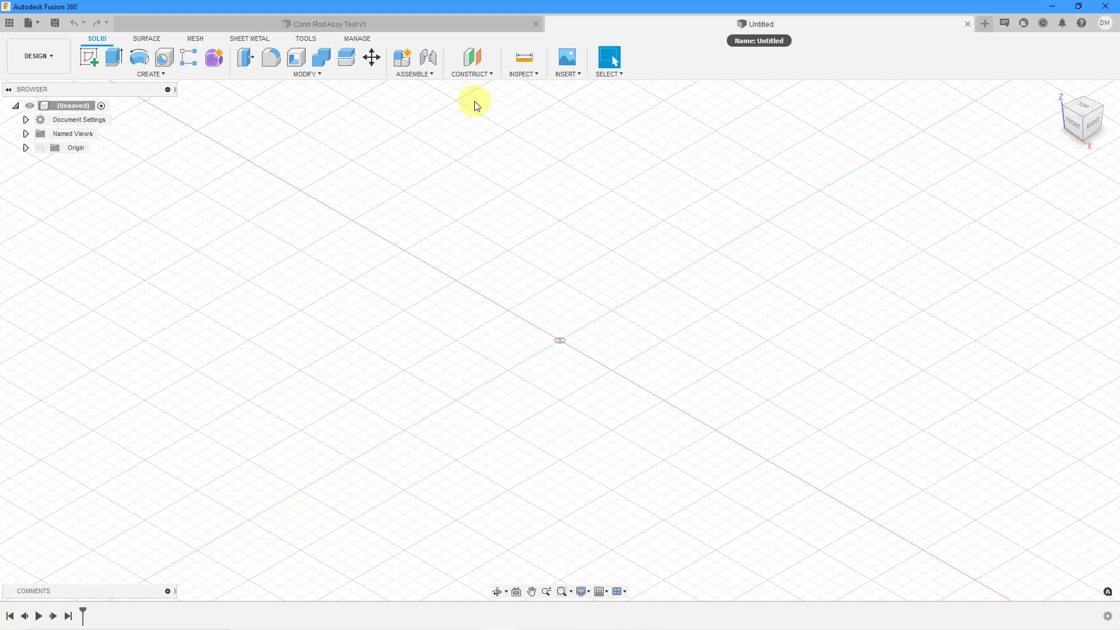
Expand Origin in the Browser and make its planes and axes visible
click(26, 149)
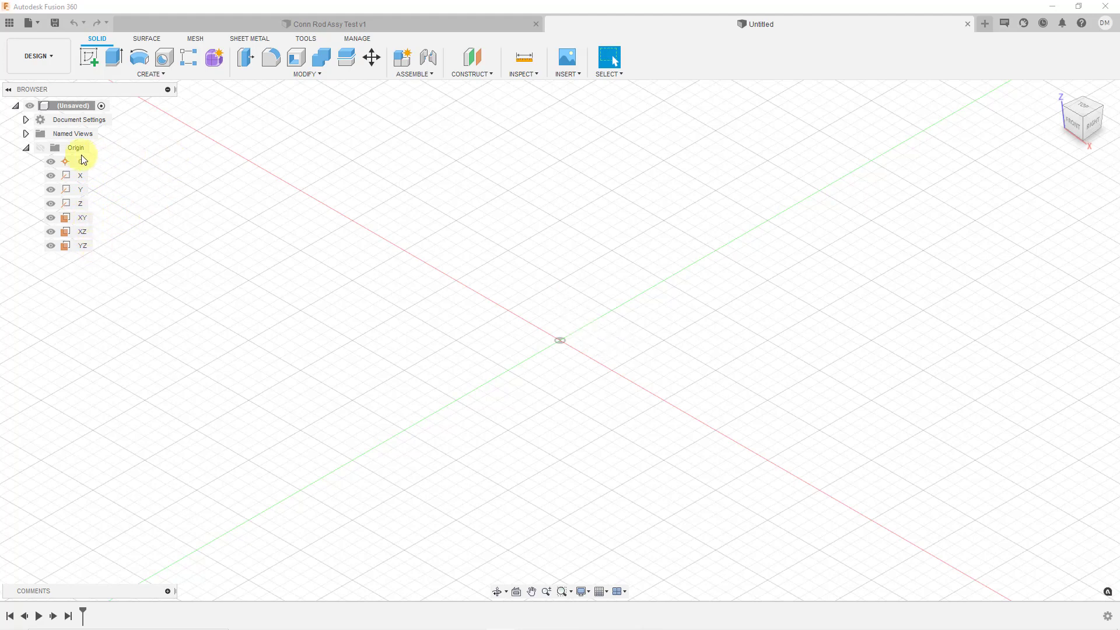
click(37, 147)
click(38, 147)
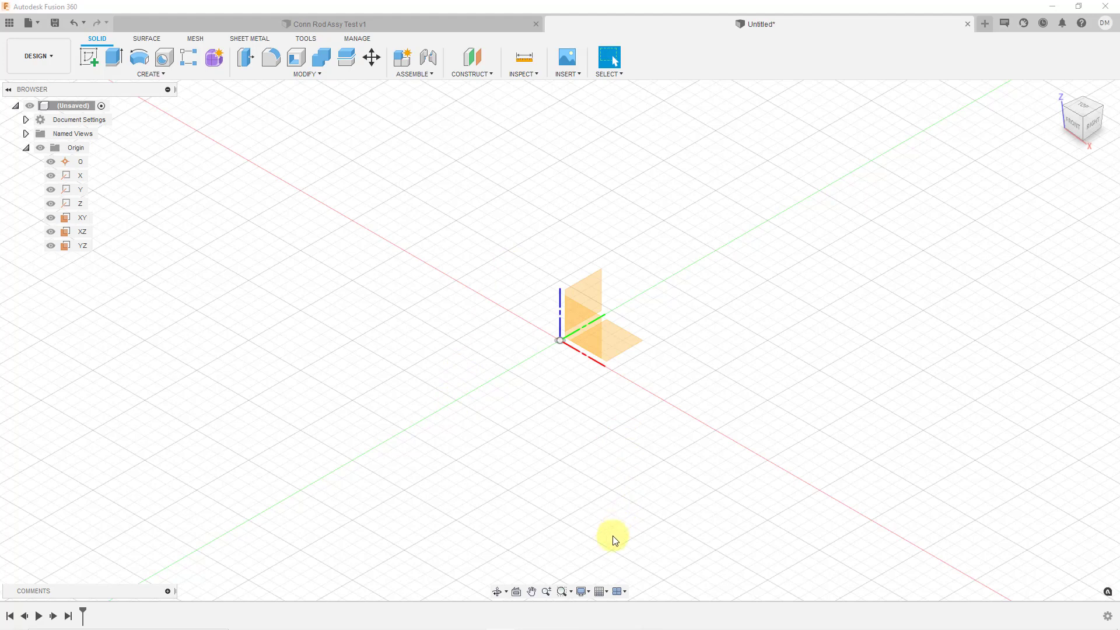
Turn off Layout Grid and Snap to Grid in the grid and snap settings
click(607, 592)
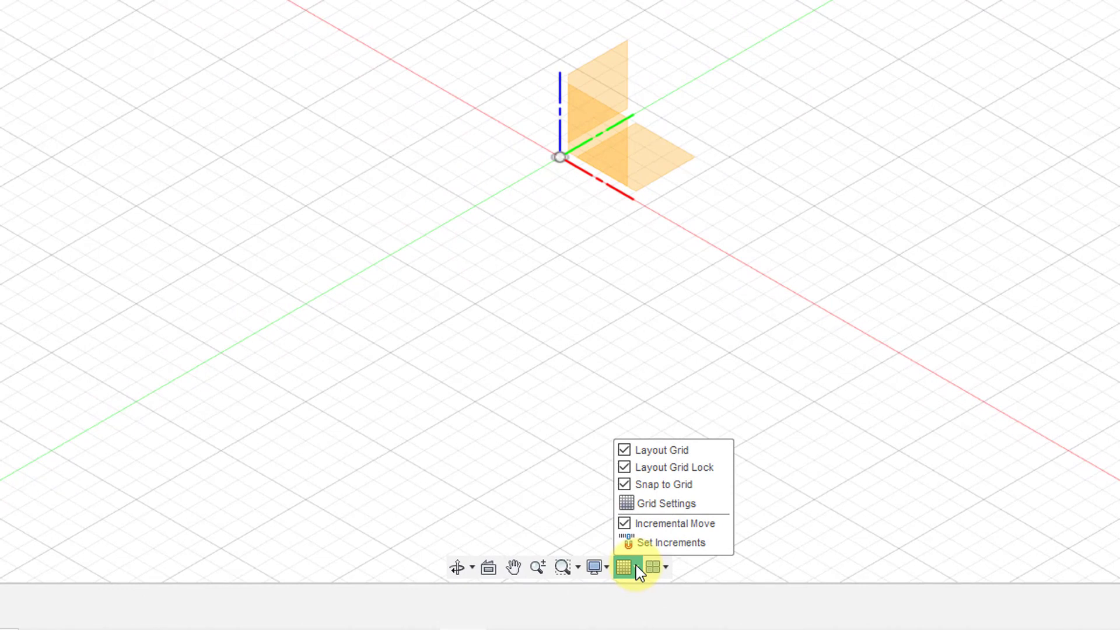
click(653, 451)
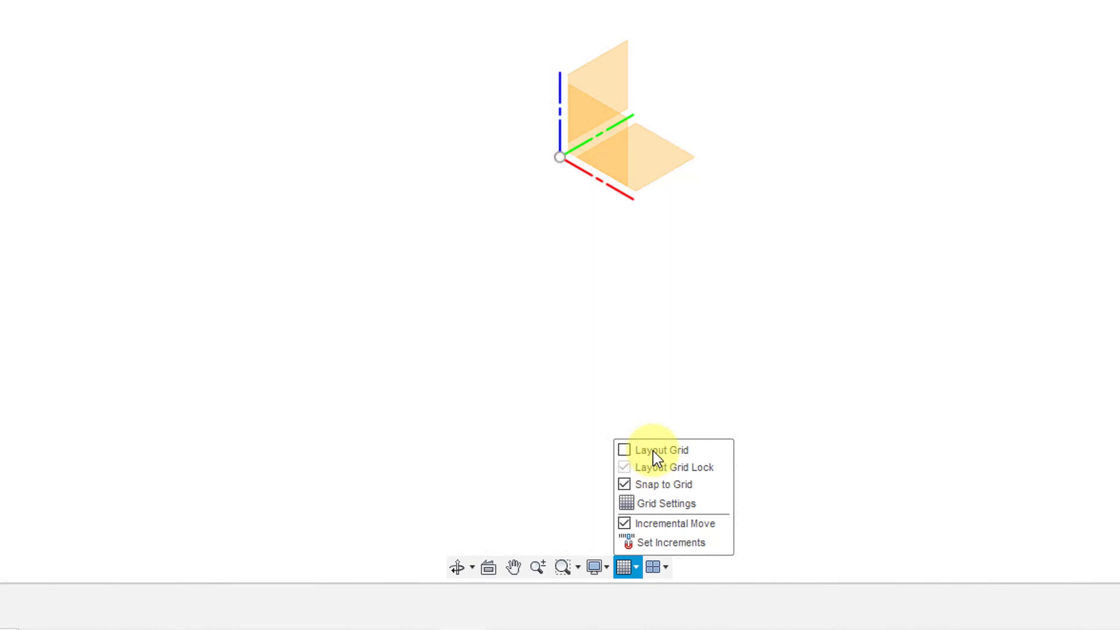
click(672, 484)
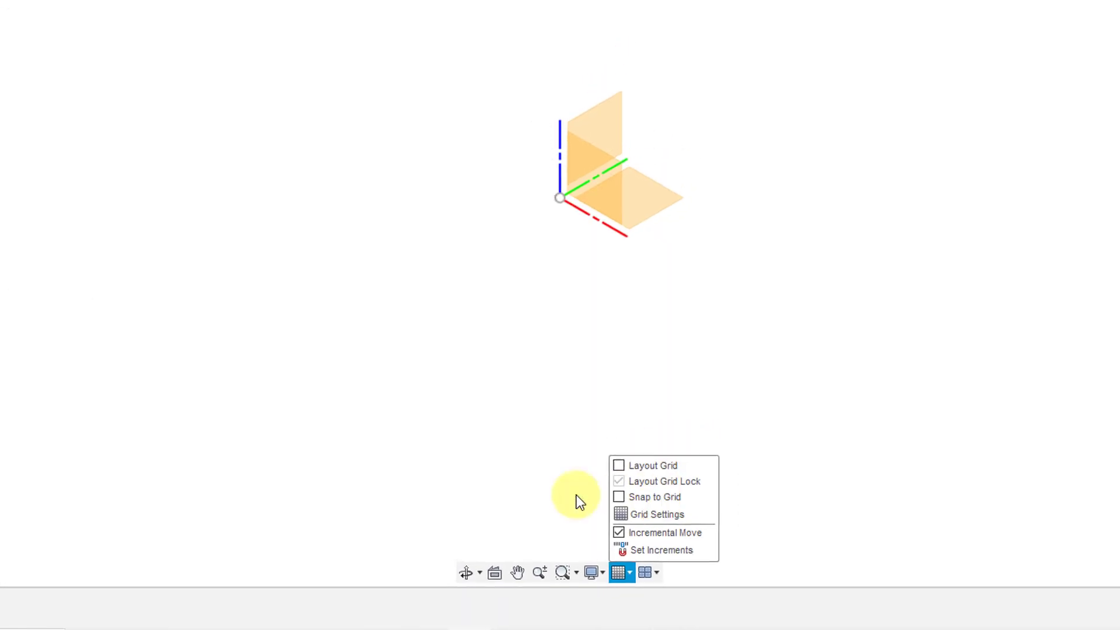
click(488, 416)
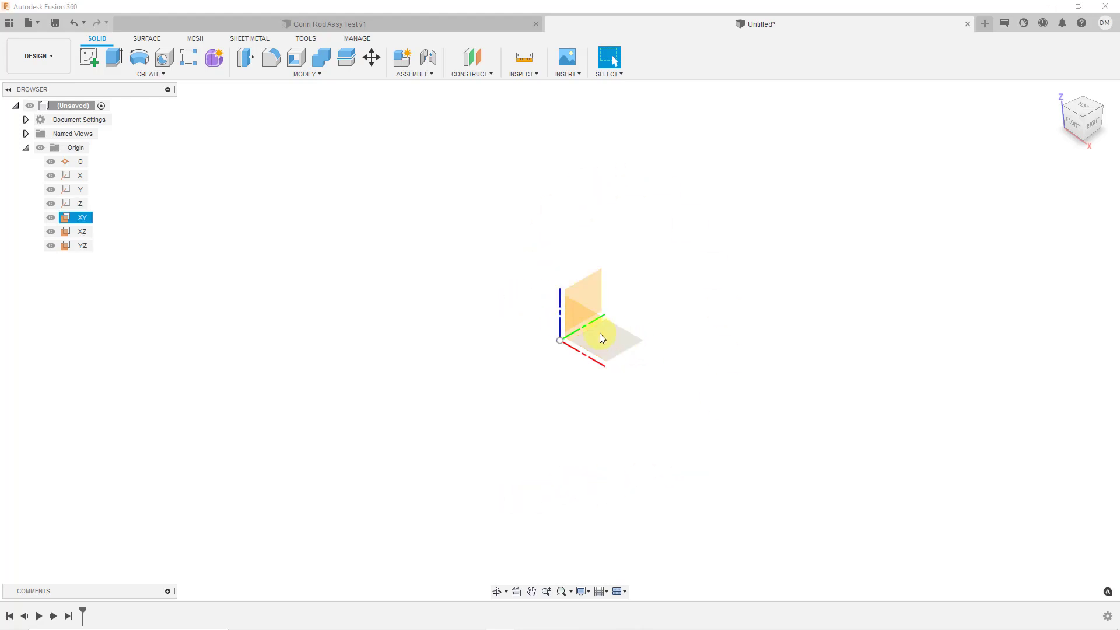
Clear the XY plane selection and collapse the Origin entries in the Browser
click(618, 350)
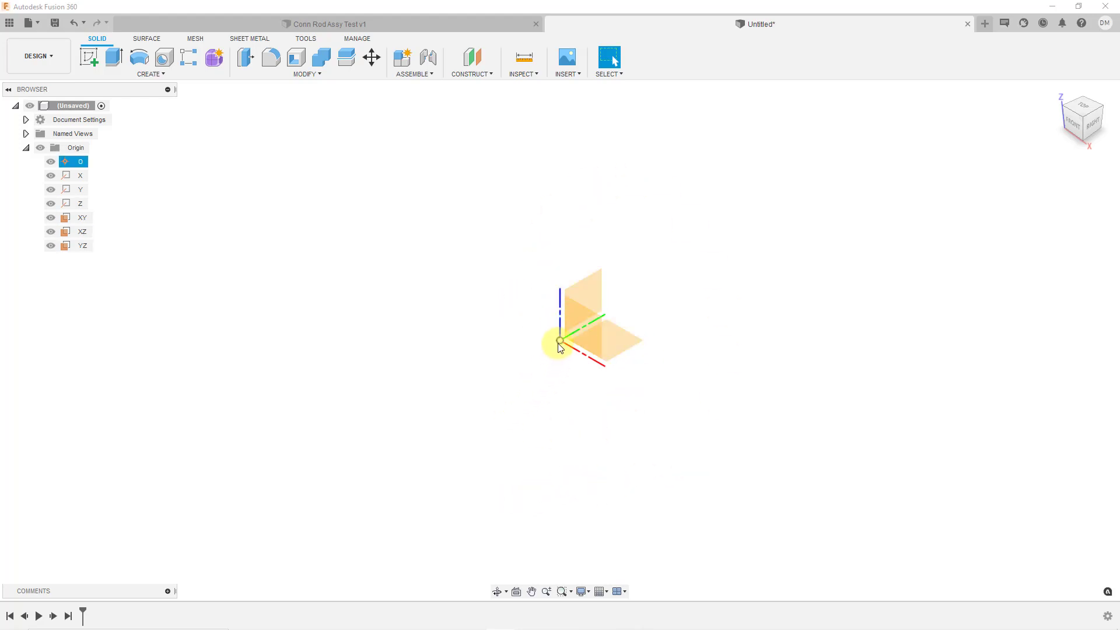
click(538, 377)
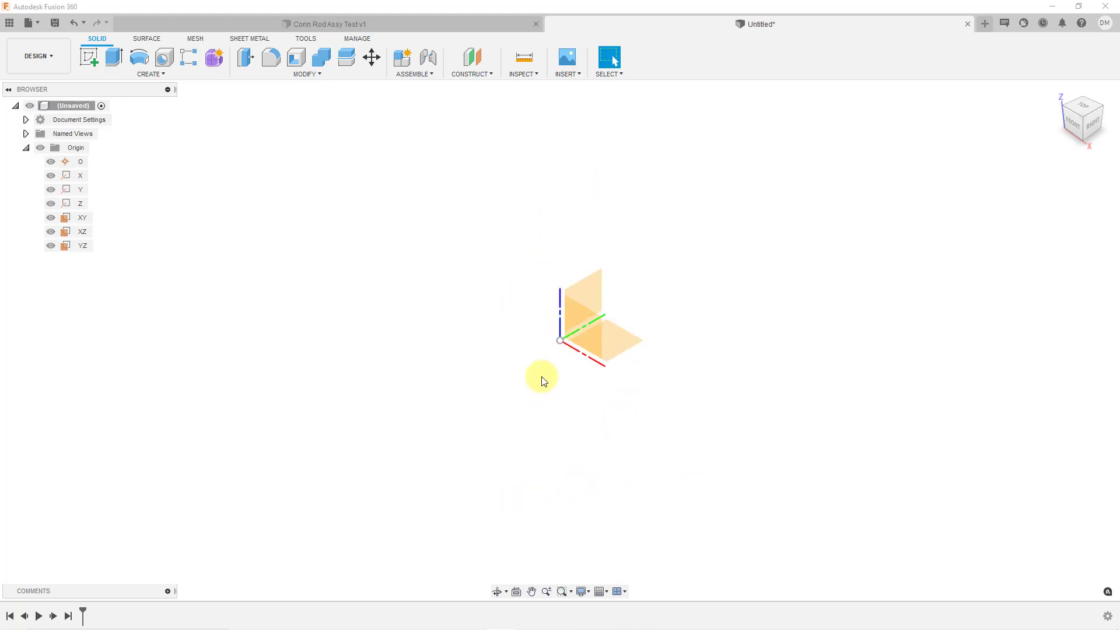
click(26, 148)
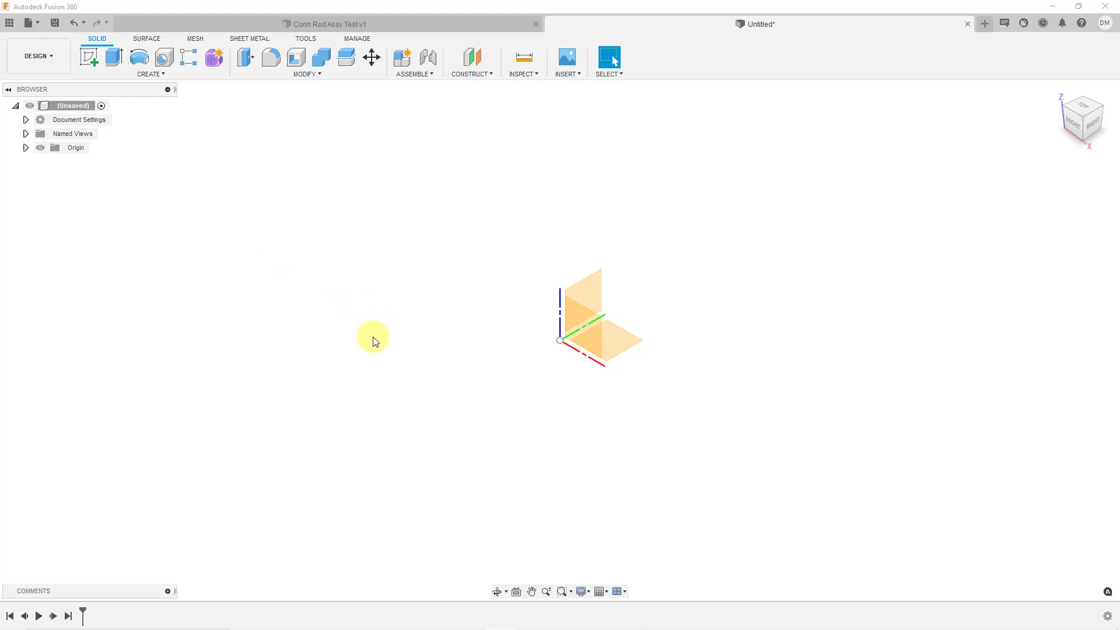
Start a new sketch on the XZ front origin plane from its right-click menu
click(591, 330)
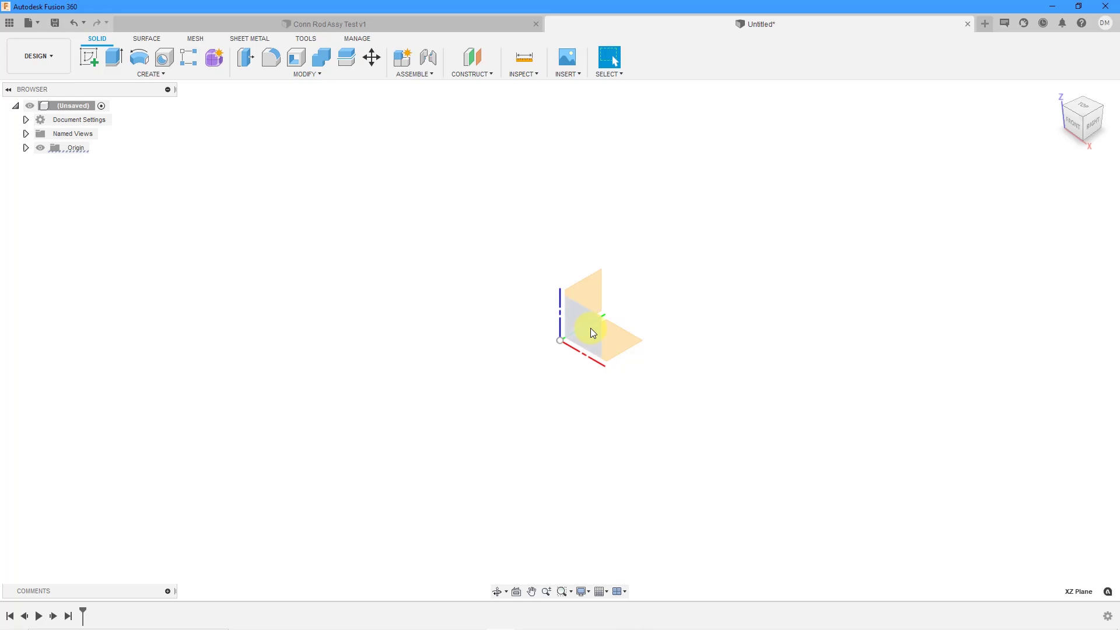
right_click(590, 328)
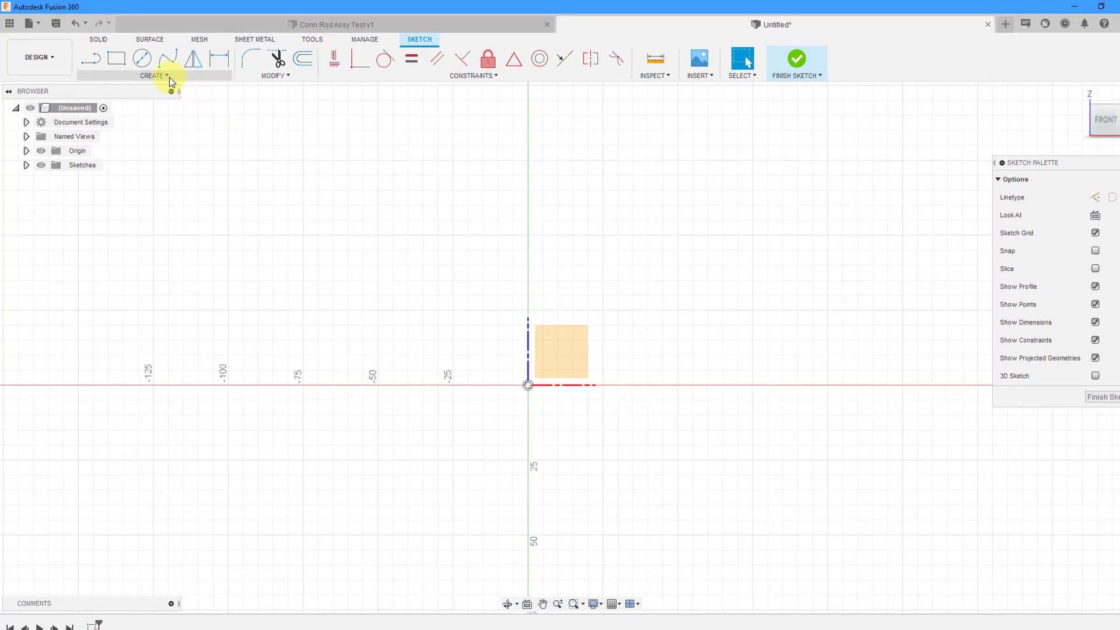
Draw a 45 mm center-diameter circle centred on the sketch origin
click(171, 77)
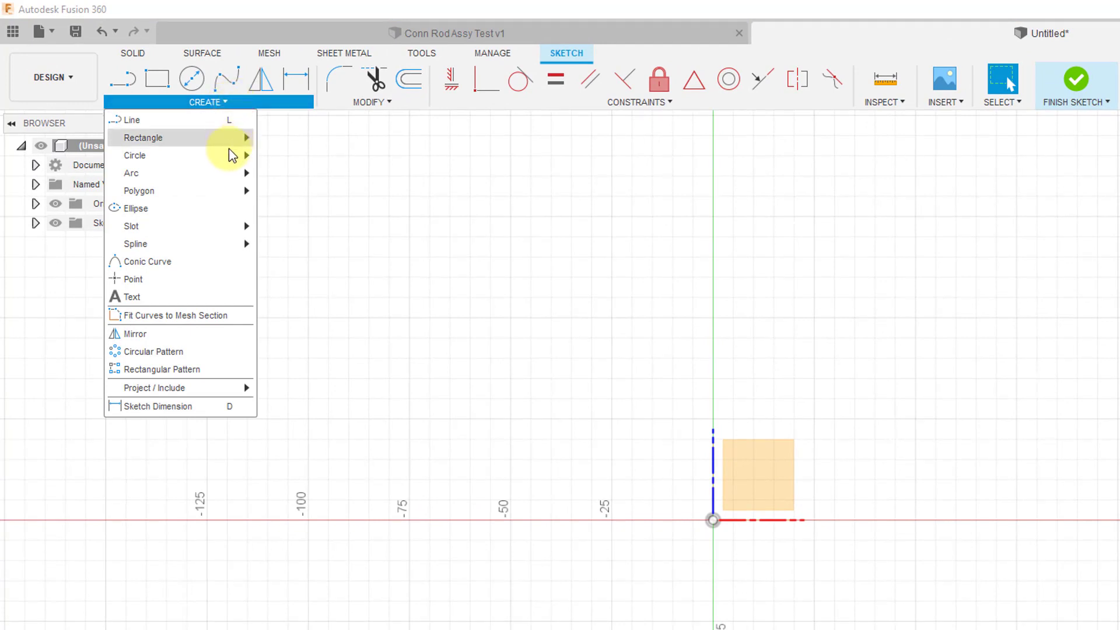
mouse_move(233, 155)
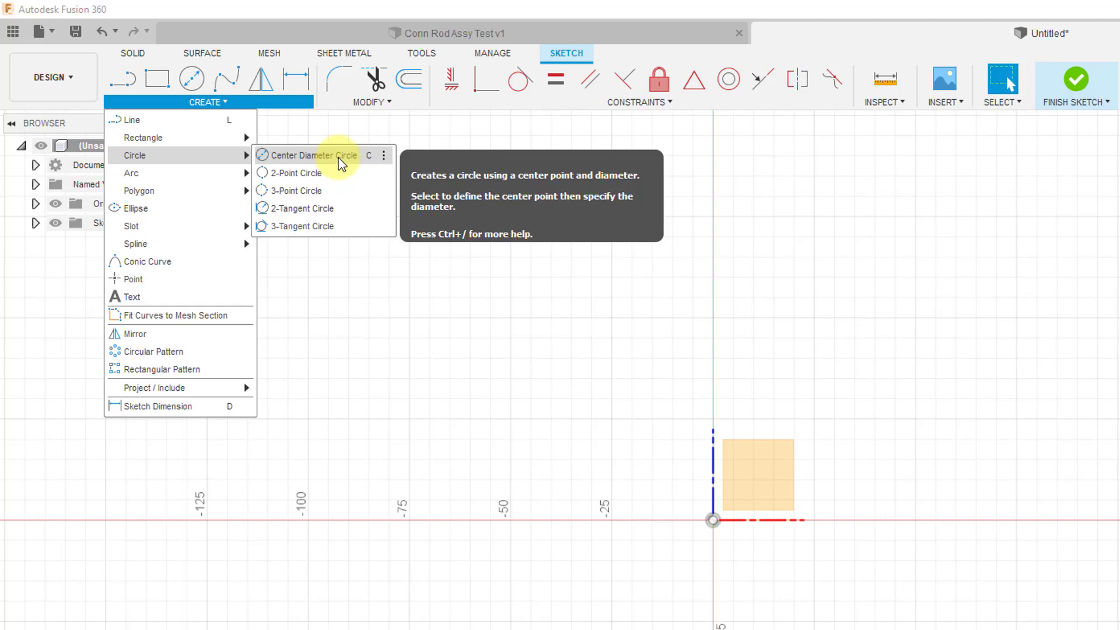
click(340, 156)
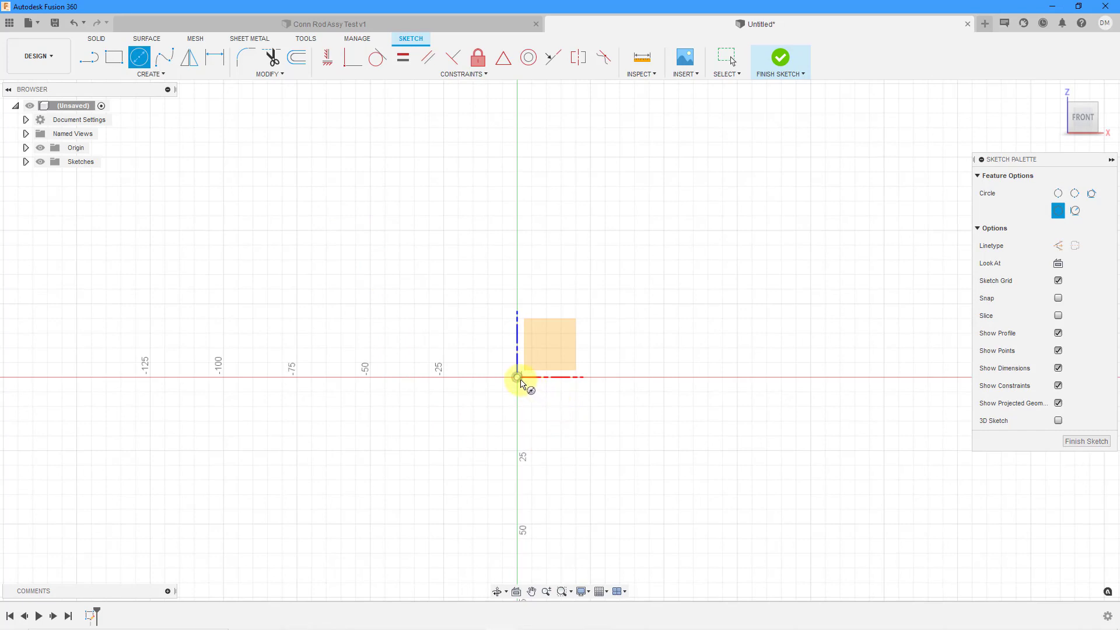
click(519, 378)
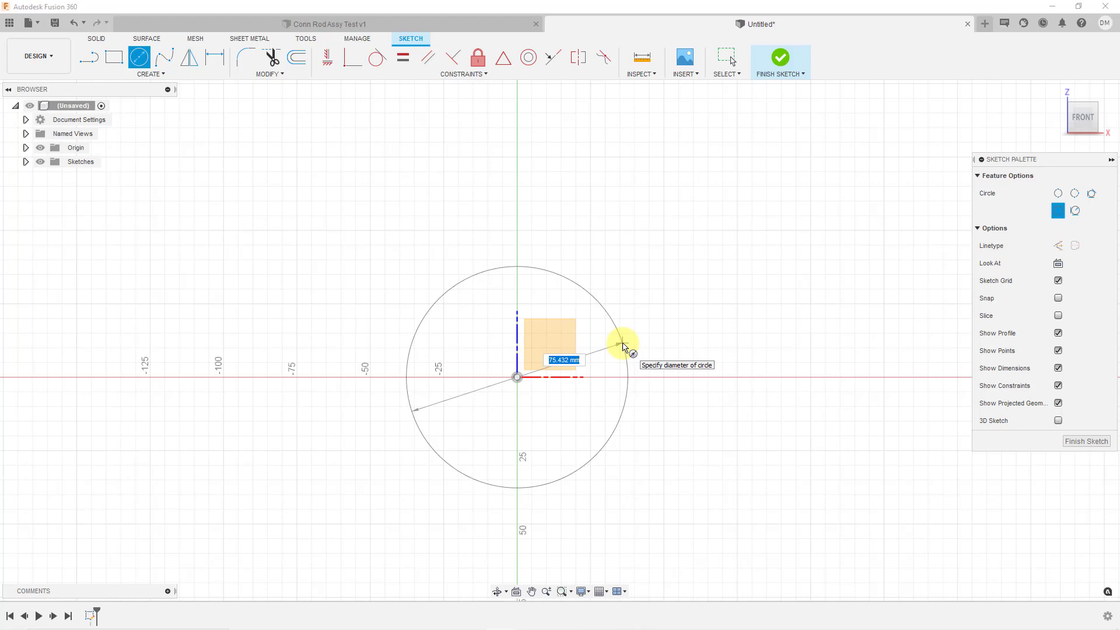
text(45)
key(Return)
key(Escape)
scroll(536, 464, down, 4)
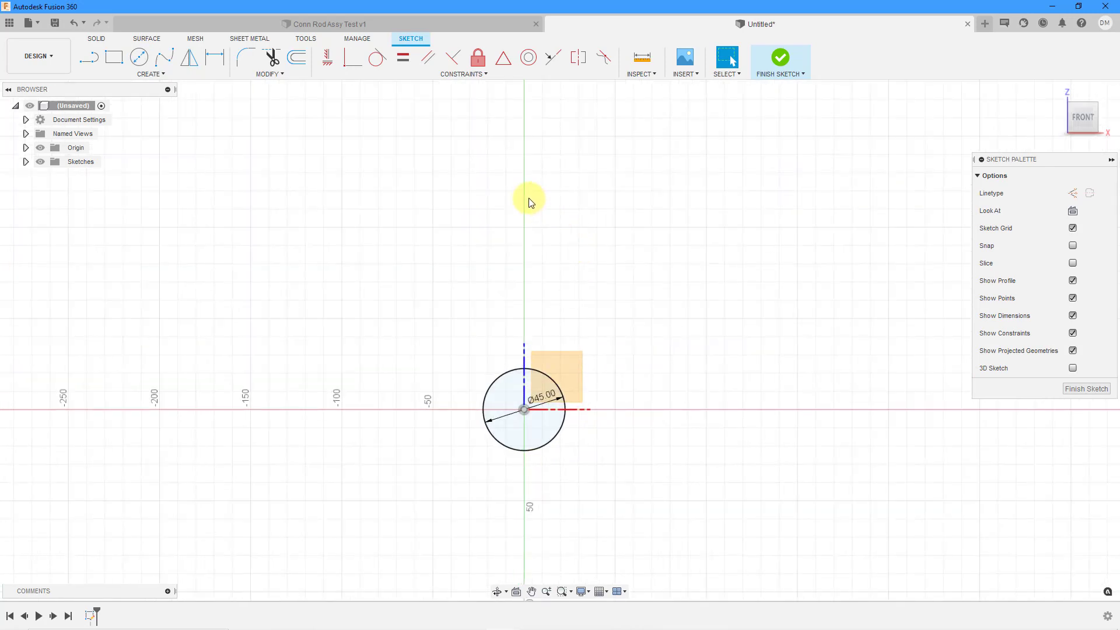
Draw a second 40 mm diameter circle above the origin
click(138, 58)
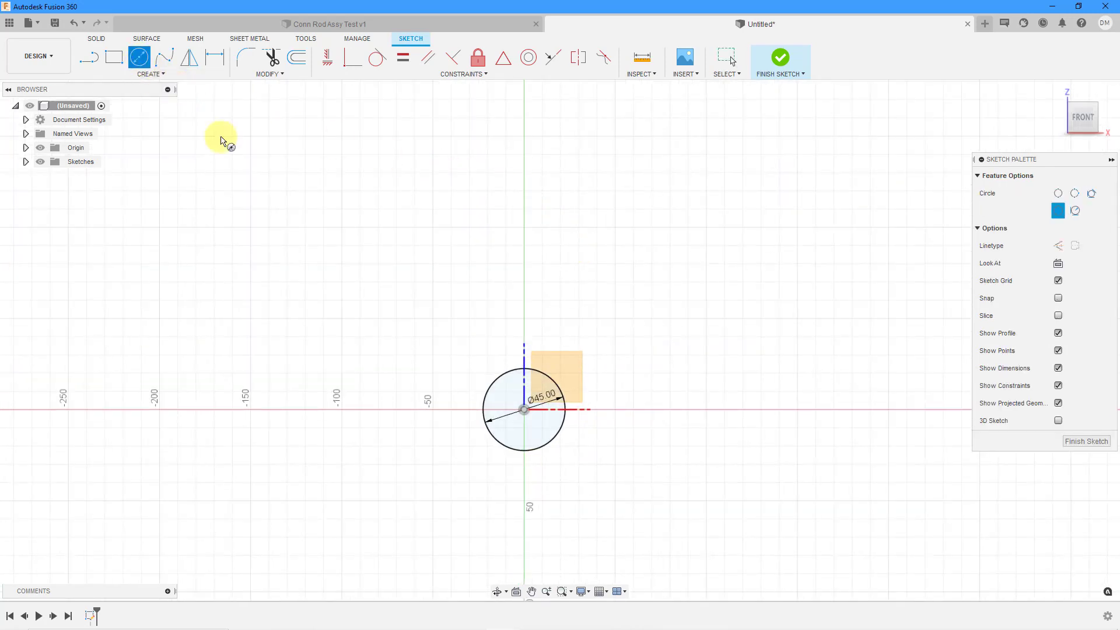
click(524, 169)
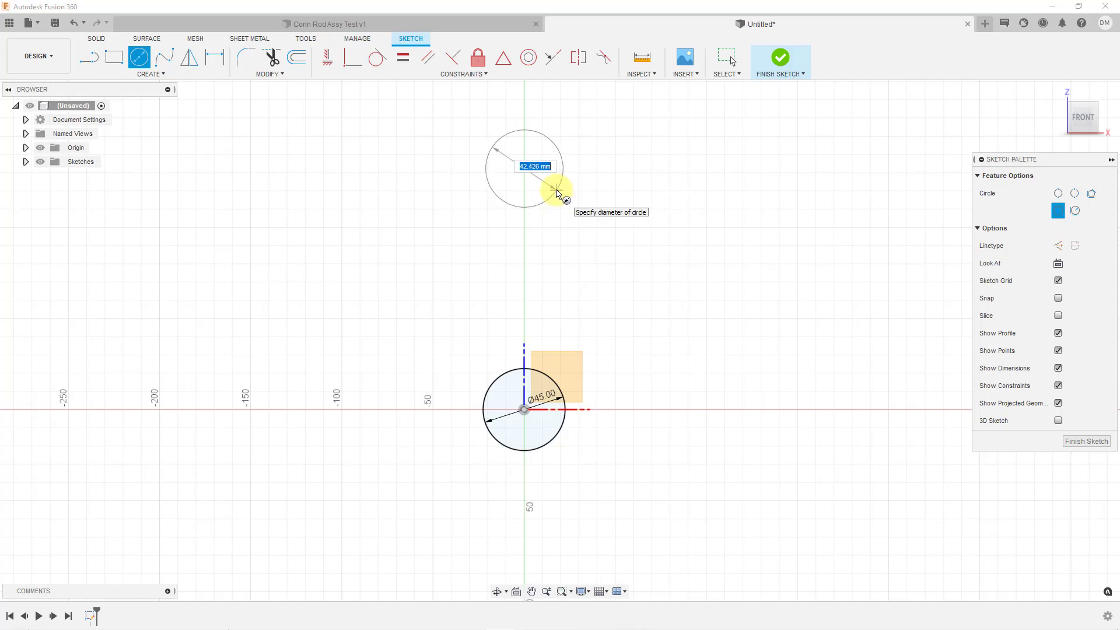
text(40)
key(Return)
key(Escape)
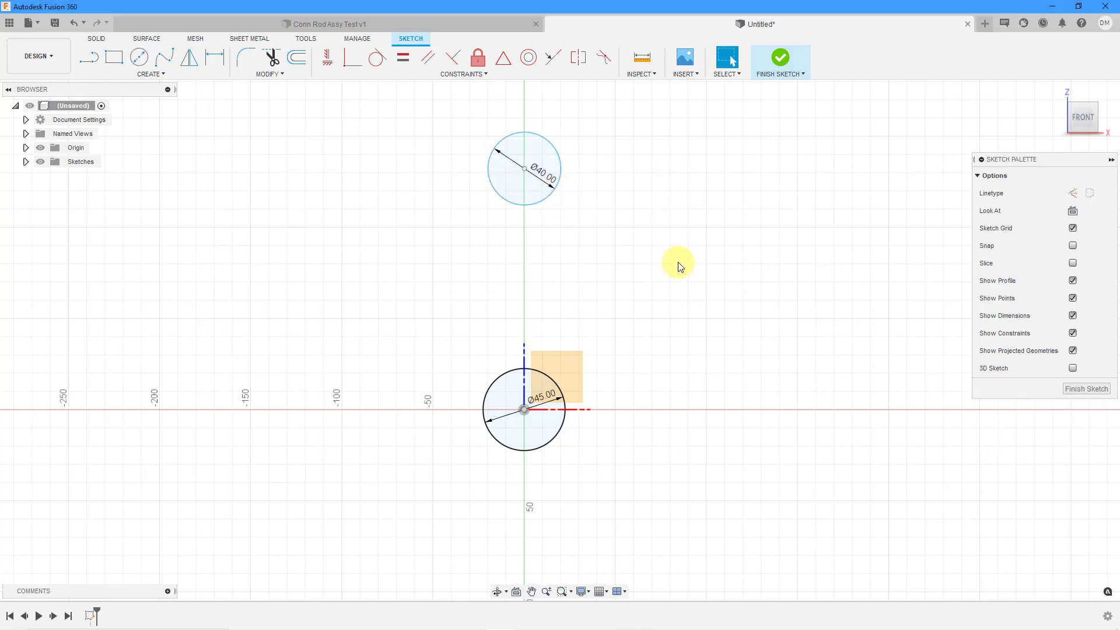
Dimension the vertical distance between the two circle centres as 165 mm
click(216, 65)
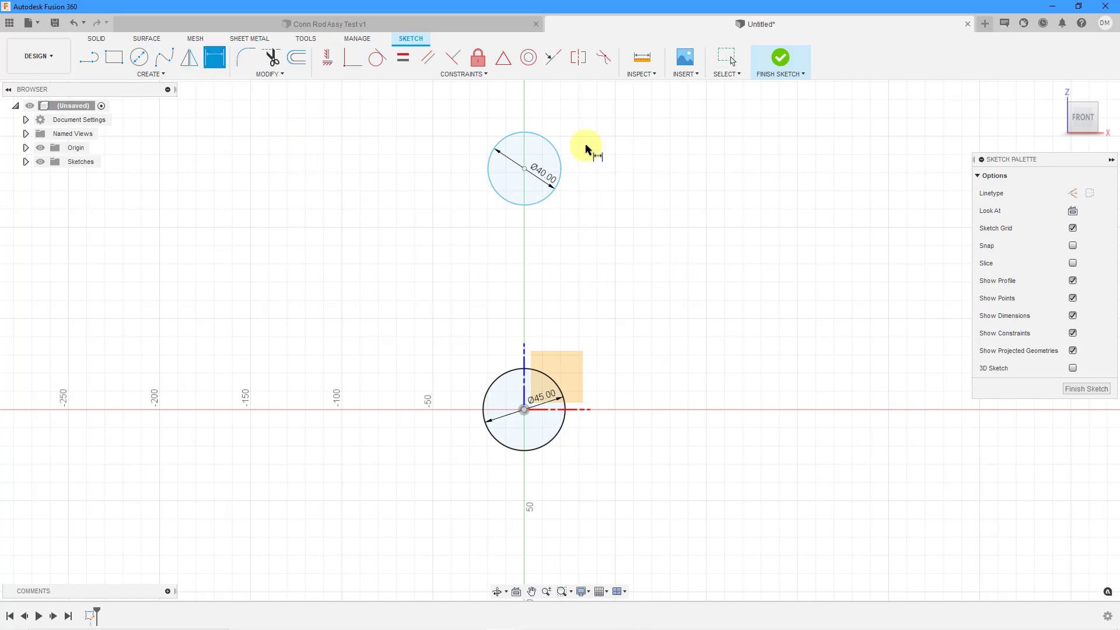
click(526, 170)
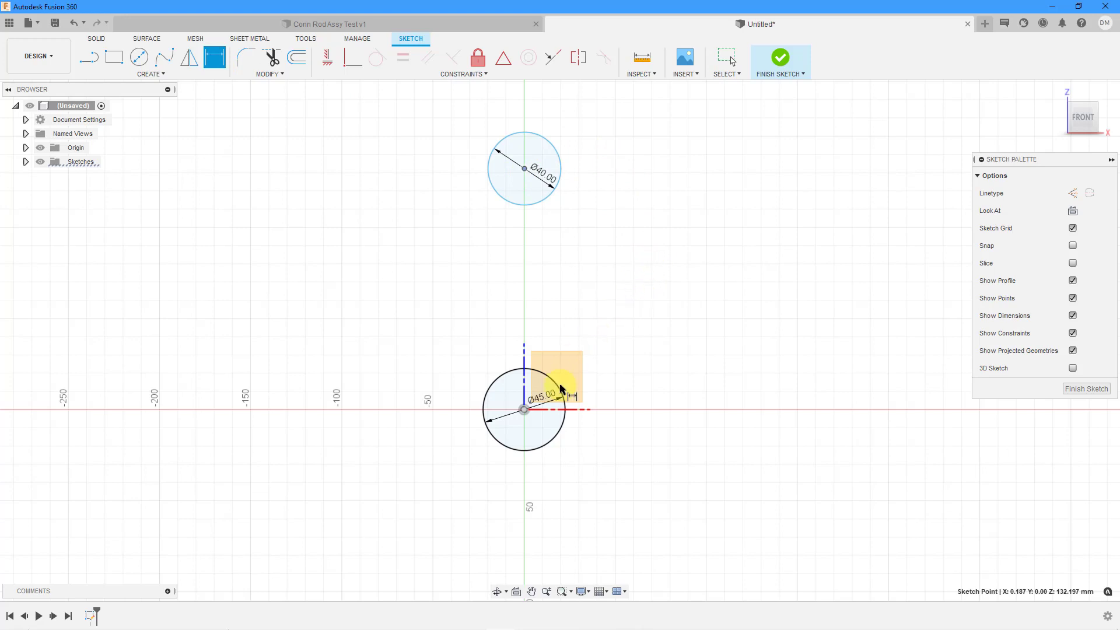
click(525, 411)
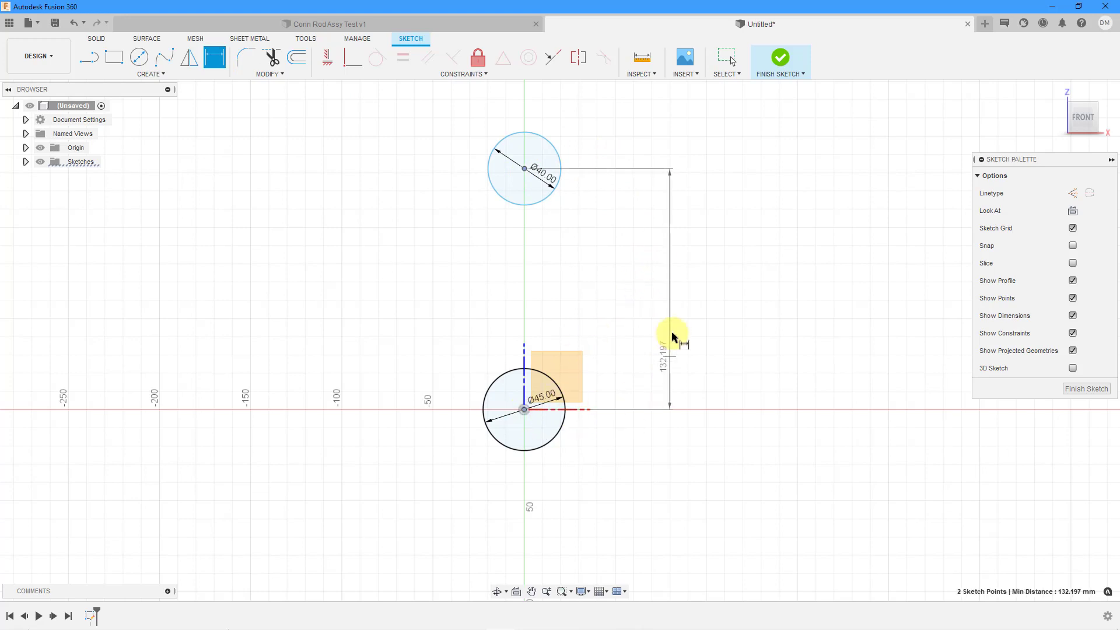
click(673, 292)
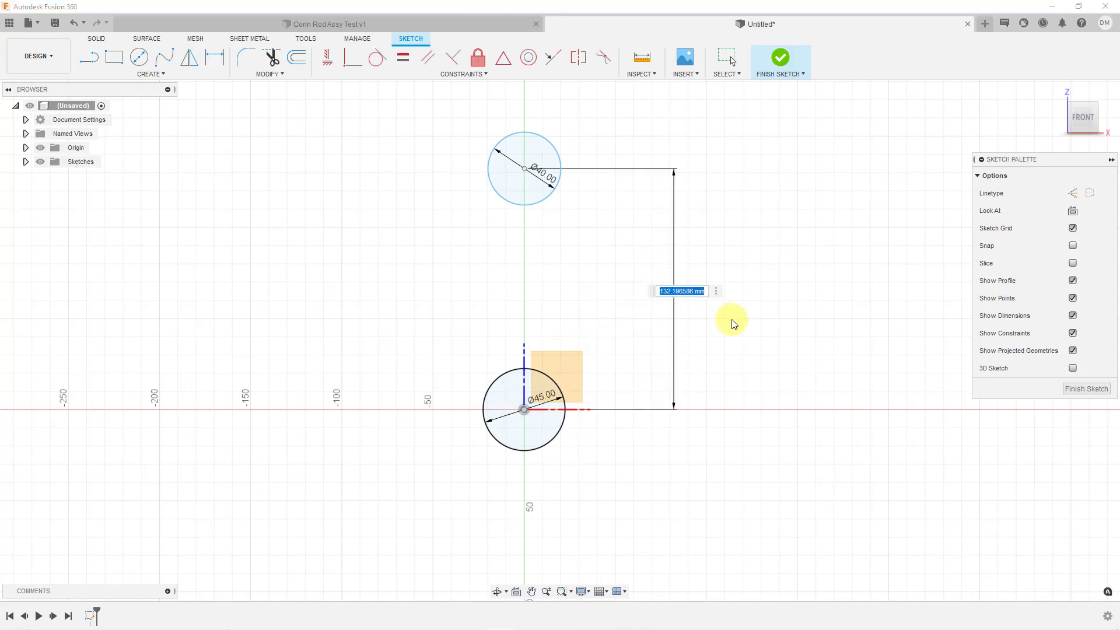
text(165)
key(Return)
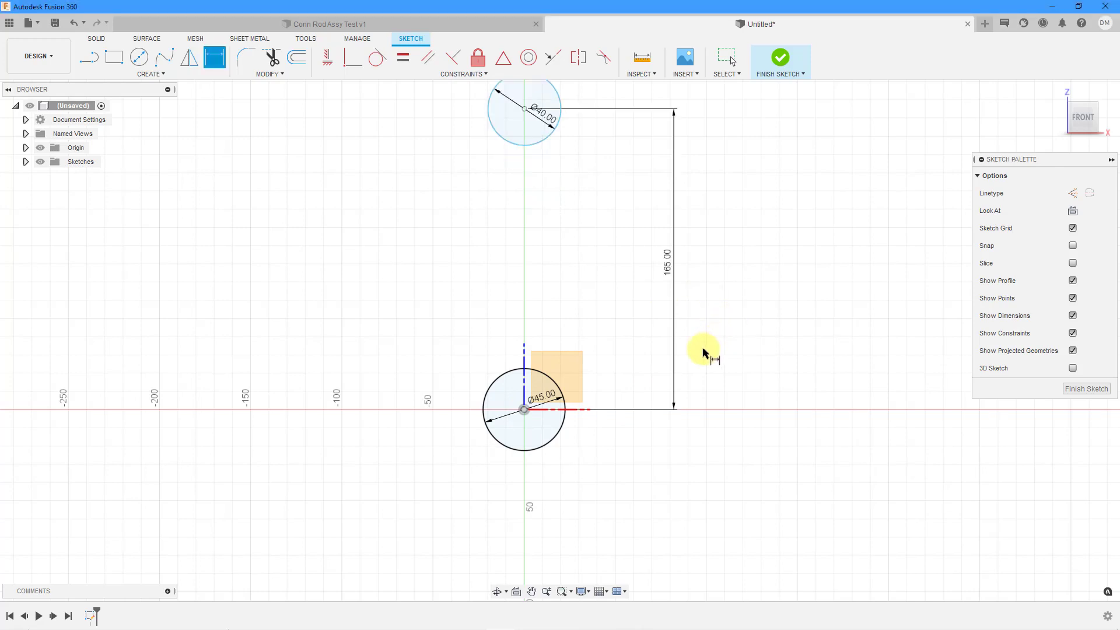
mouse_move(702, 331)
middle_down()
mouse_move(694, 385)
mouse_move(707, 389)
middle_up()
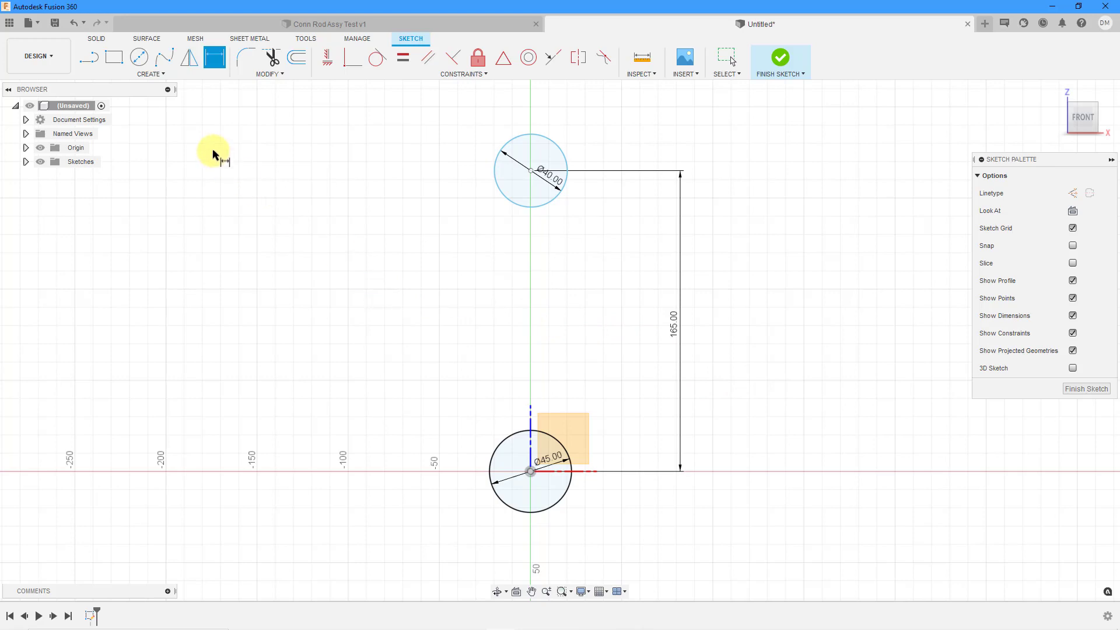
click(153, 75)
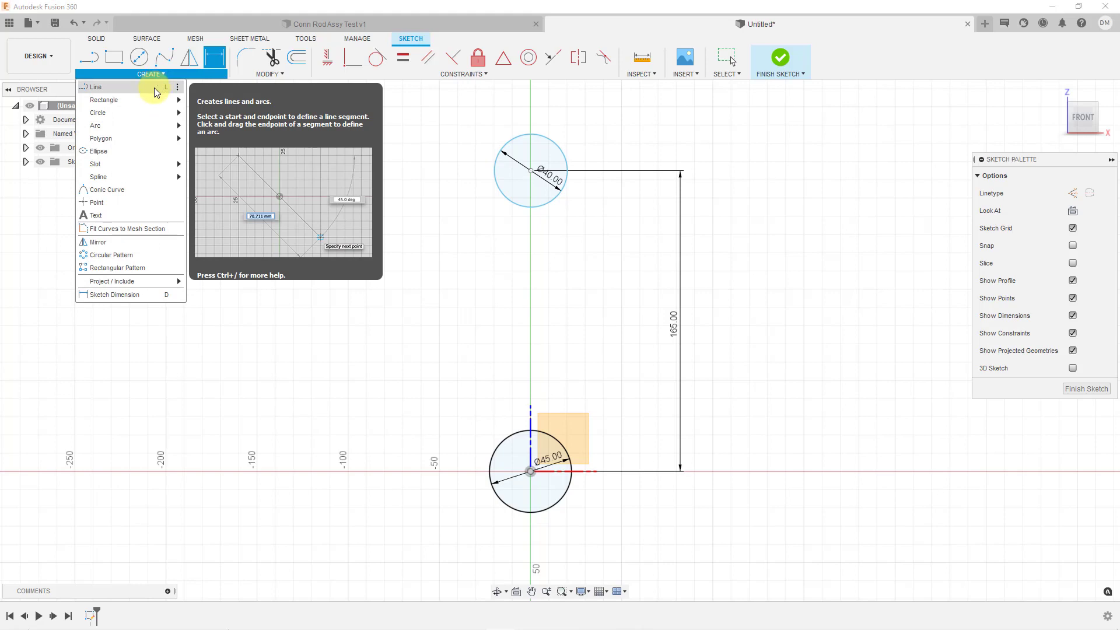
Draw two lines linking the circles' left edges and their right edges
click(157, 93)
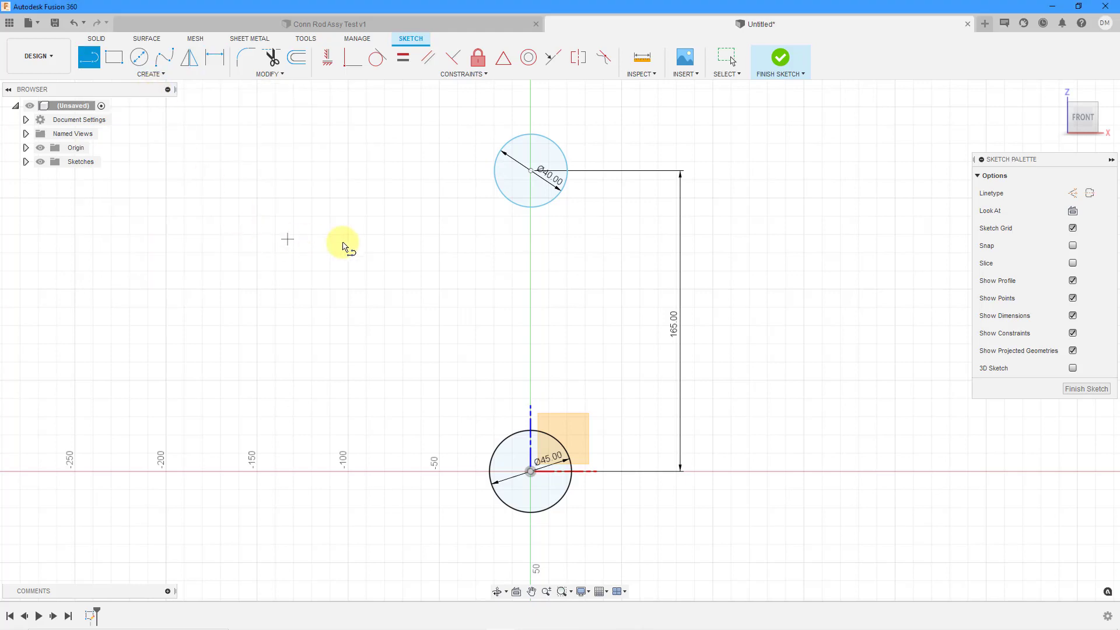
click(494, 170)
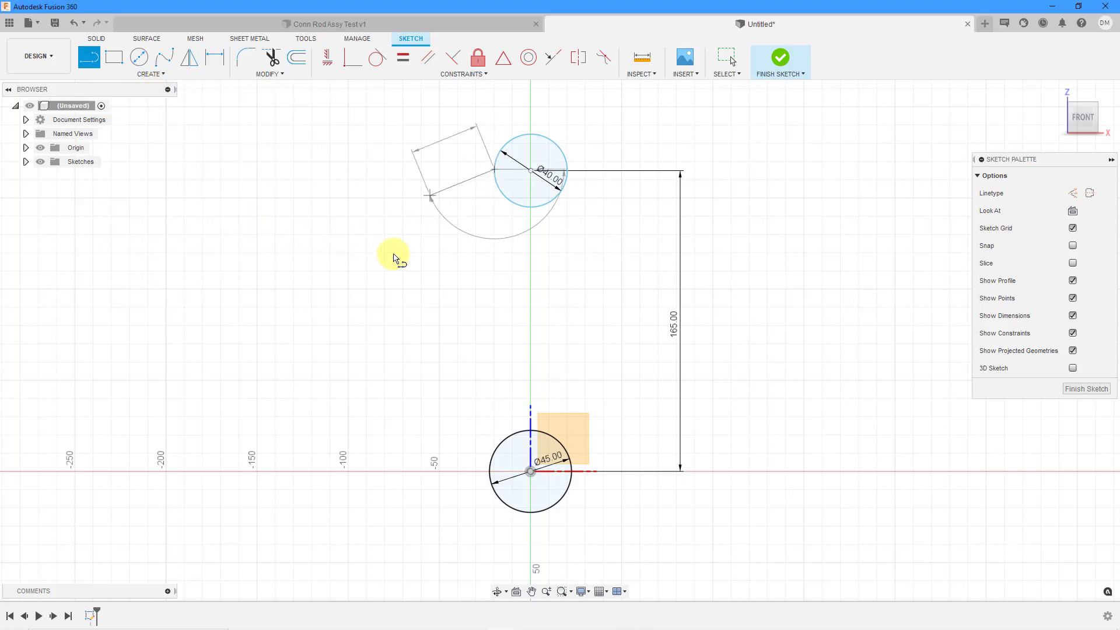
double_click(491, 465)
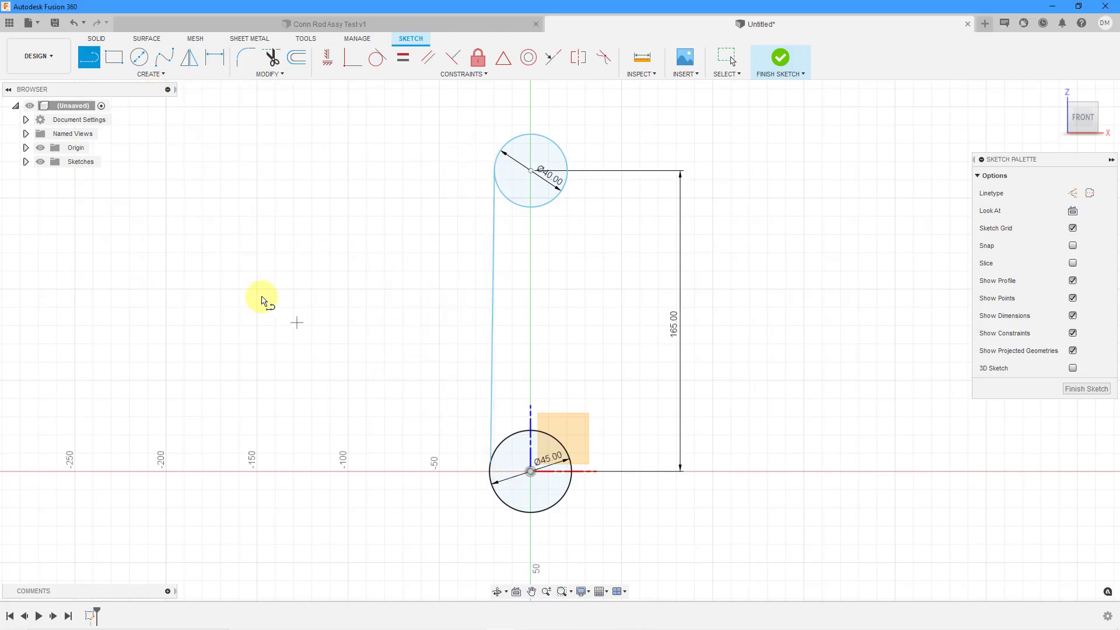
click(566, 161)
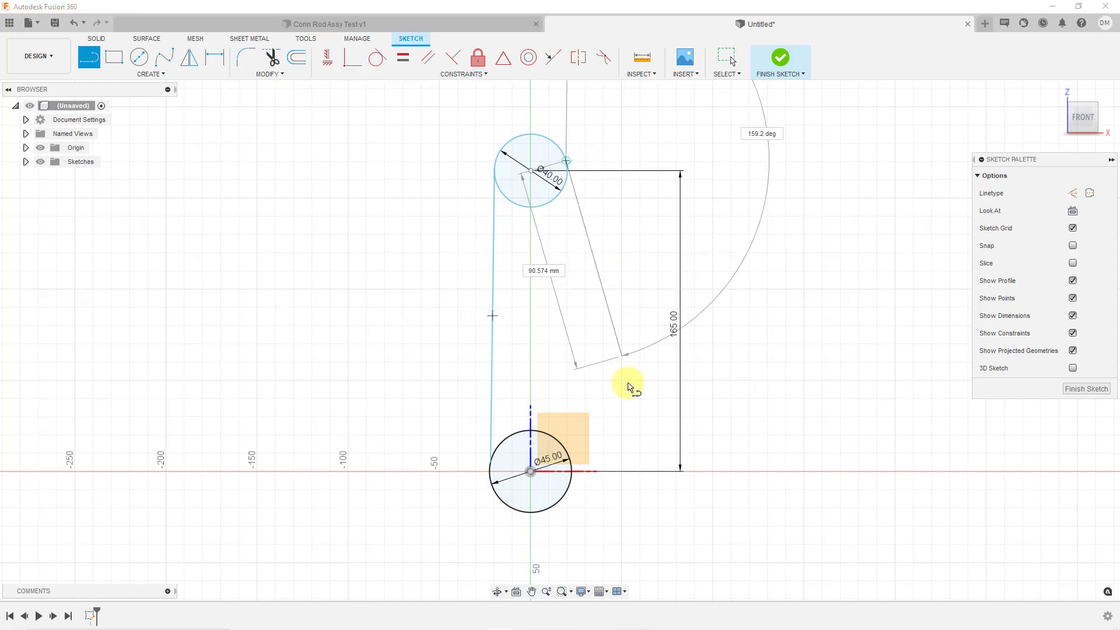
click(573, 487)
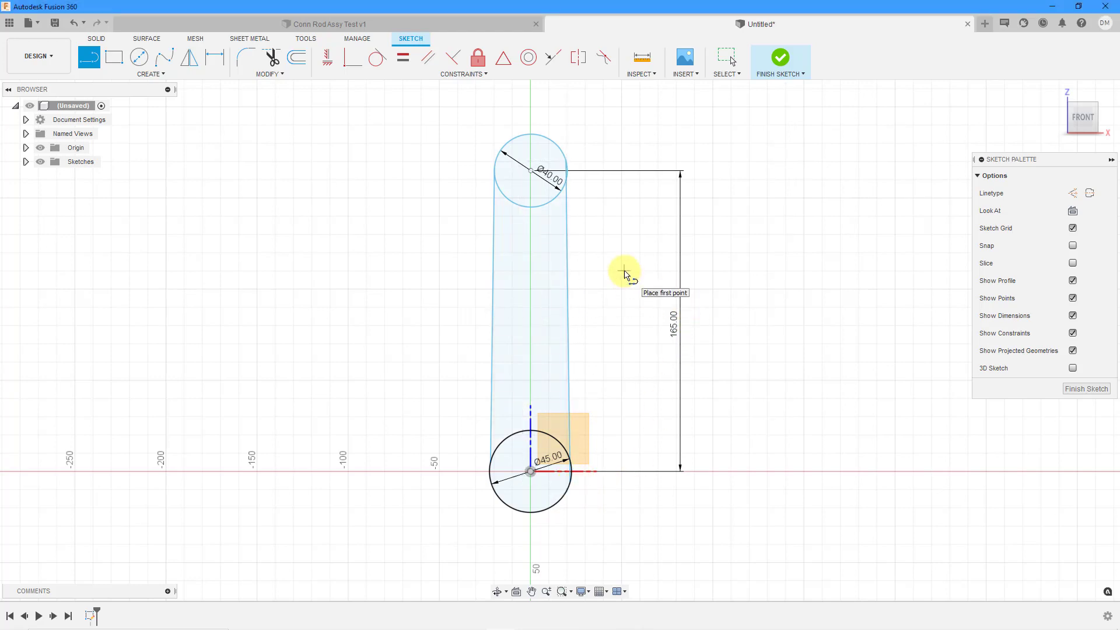
Make the left and right side lines tangent to both the 45 mm and 40 mm circles
click(375, 61)
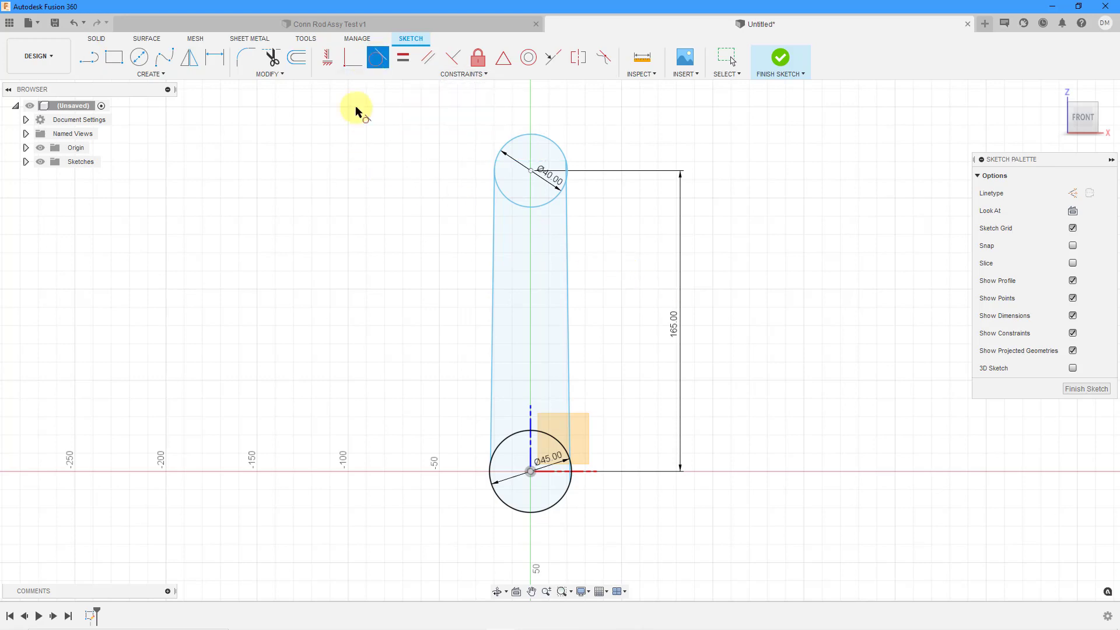
click(493, 203)
click(501, 193)
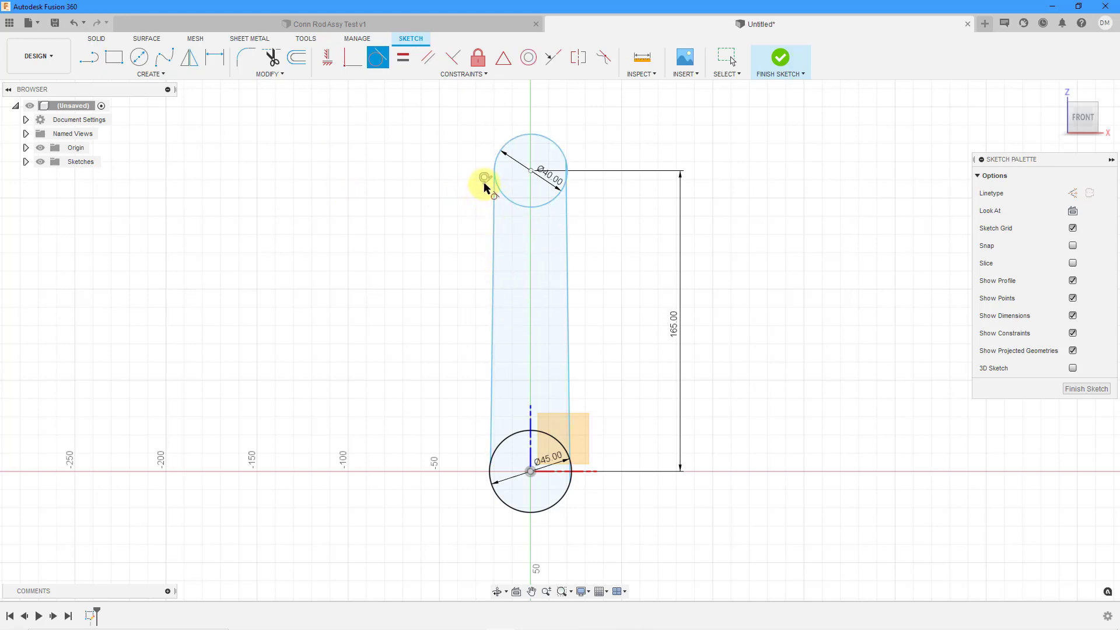
click(493, 388)
click(502, 503)
click(567, 491)
click(570, 425)
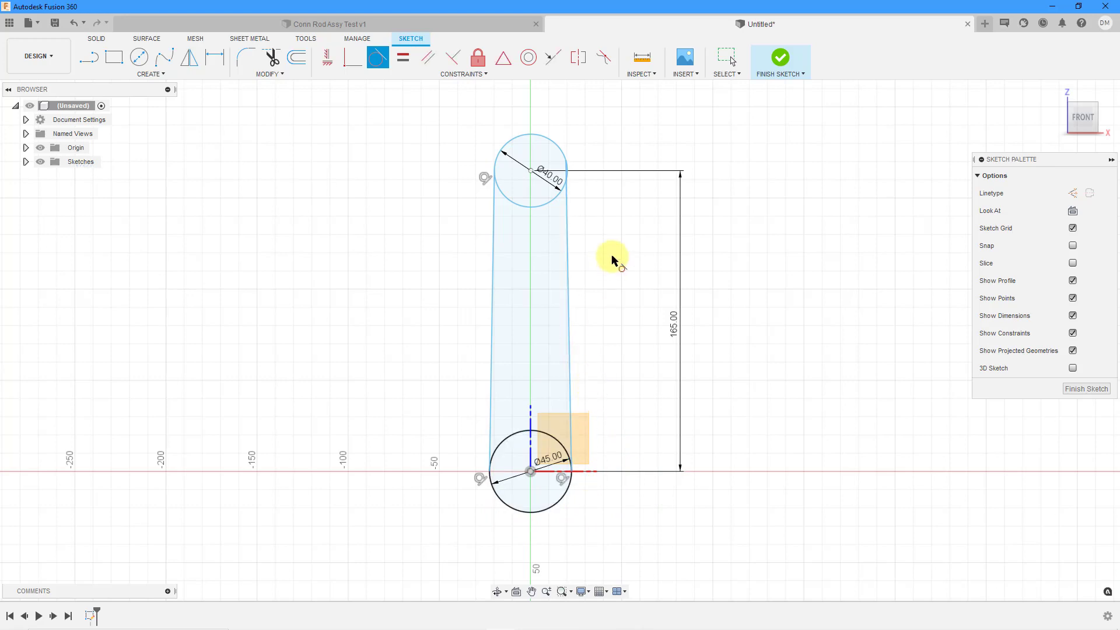
click(567, 210)
click(556, 200)
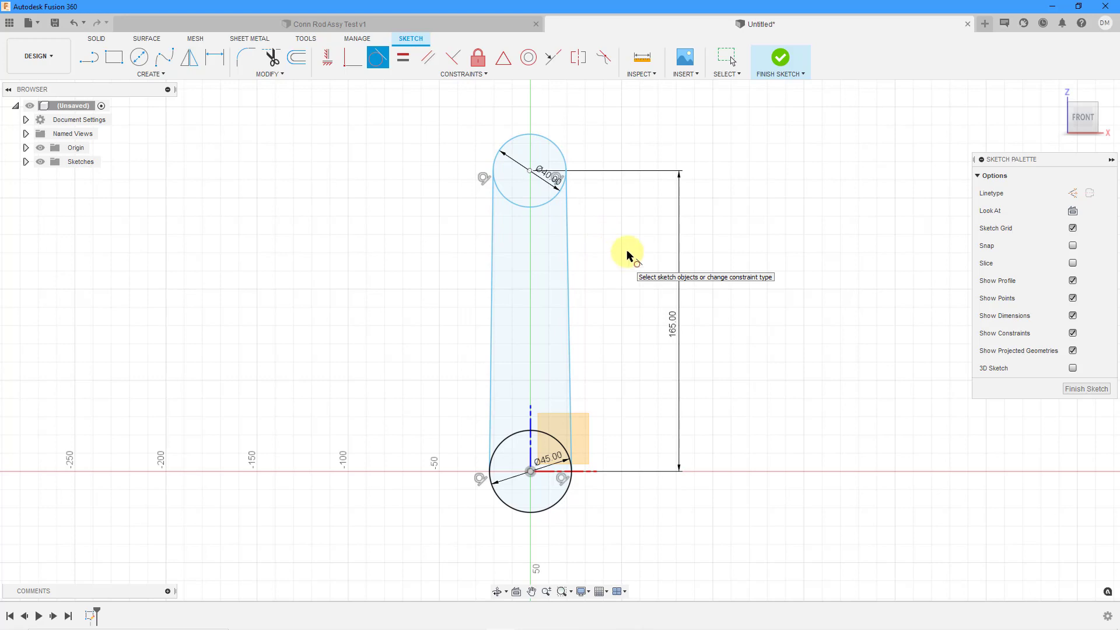
click(471, 74)
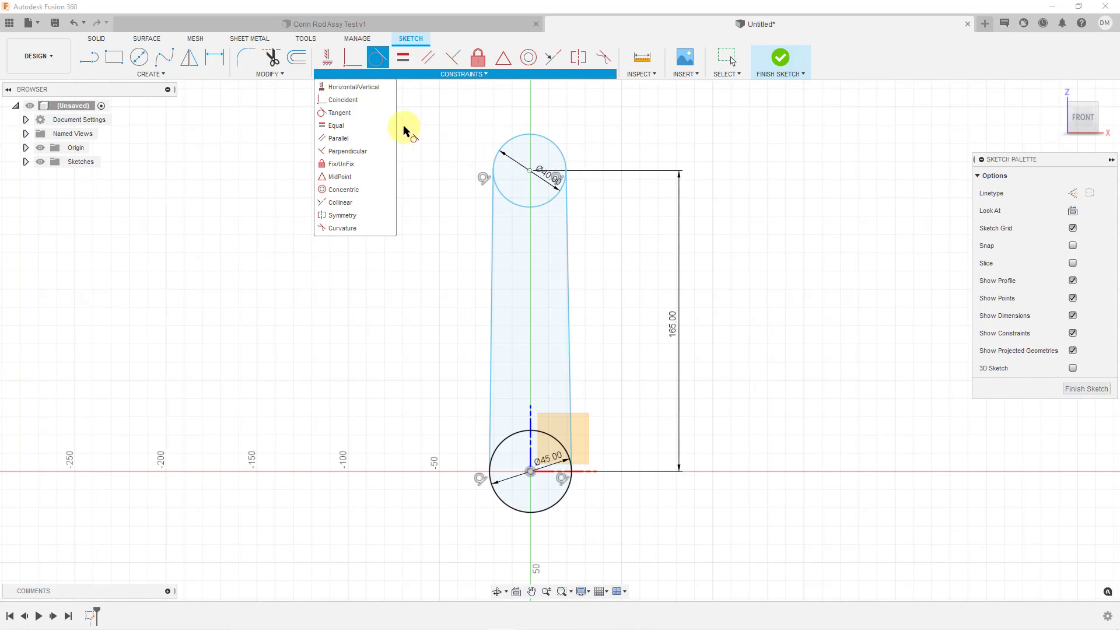
Apply a vertical constraint between the top and bottom circle centres
click(353, 88)
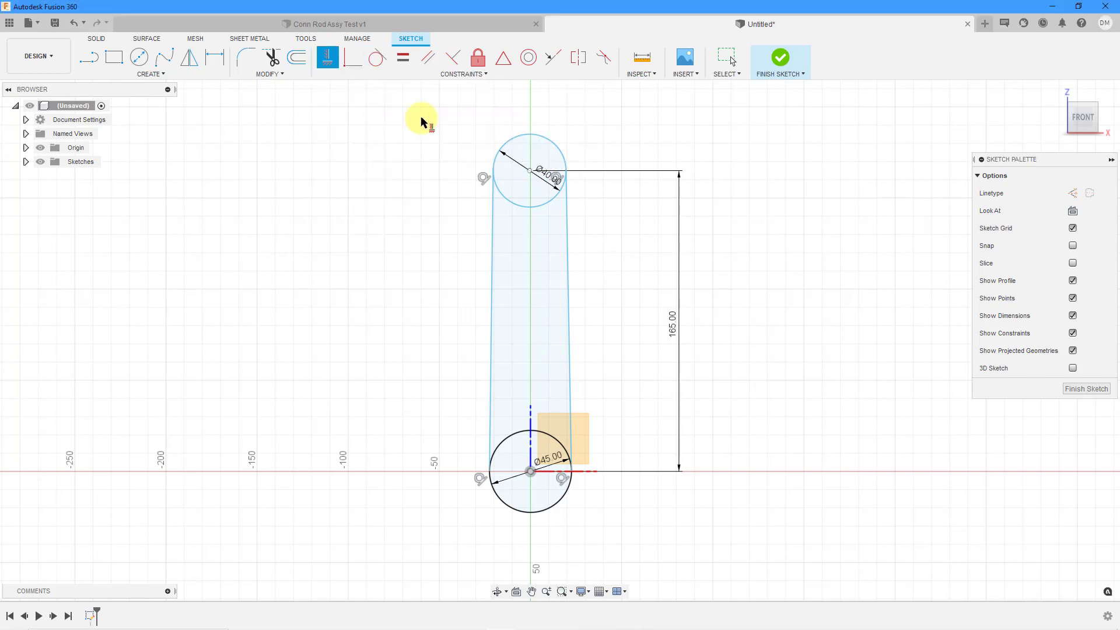
click(541, 174)
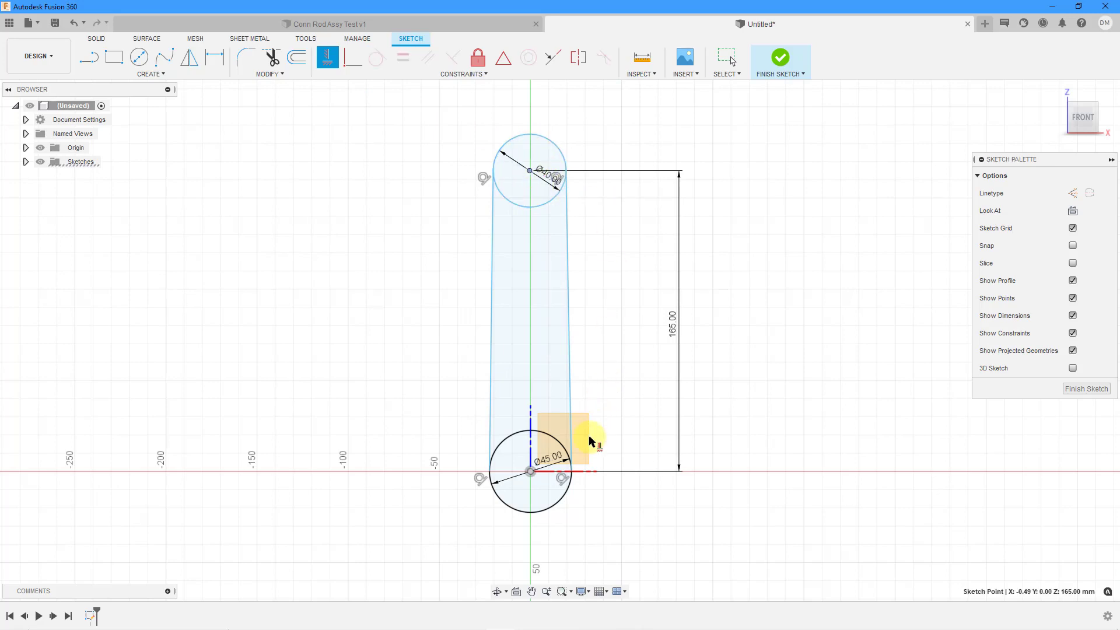
click(530, 472)
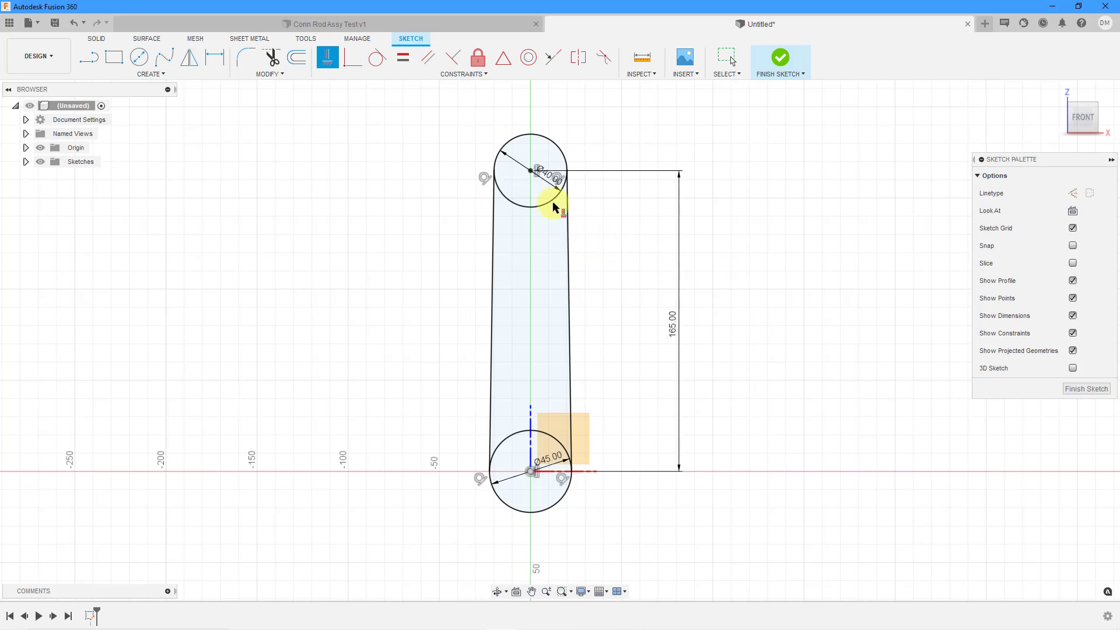
Finish the rod sketch and orbit to a tilted 3-D view of the profile
click(780, 60)
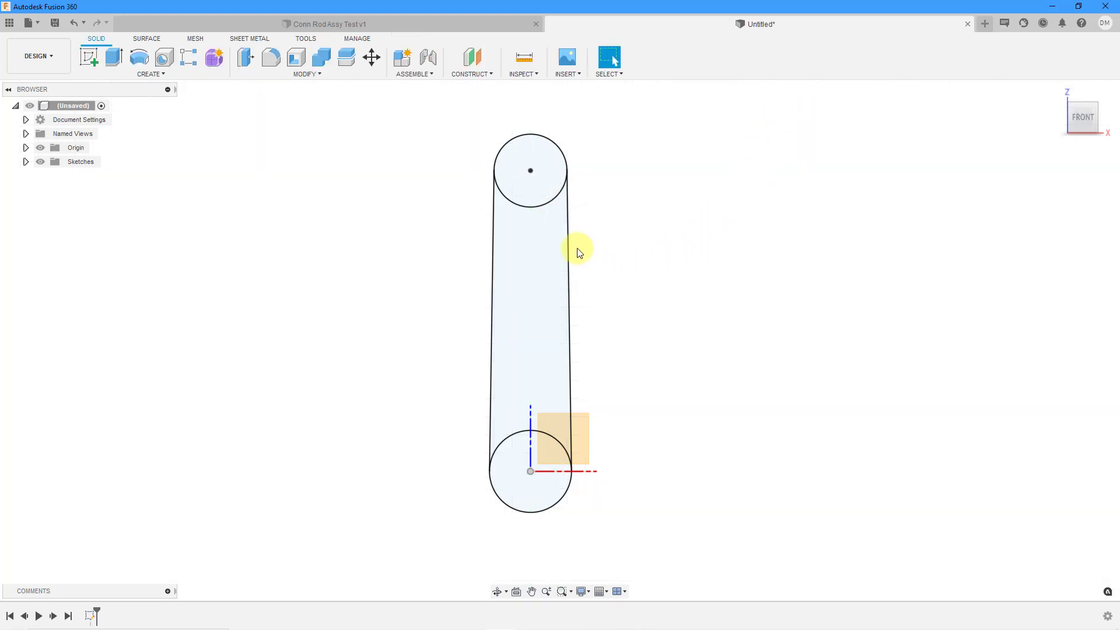
scroll(579, 252, down, 3)
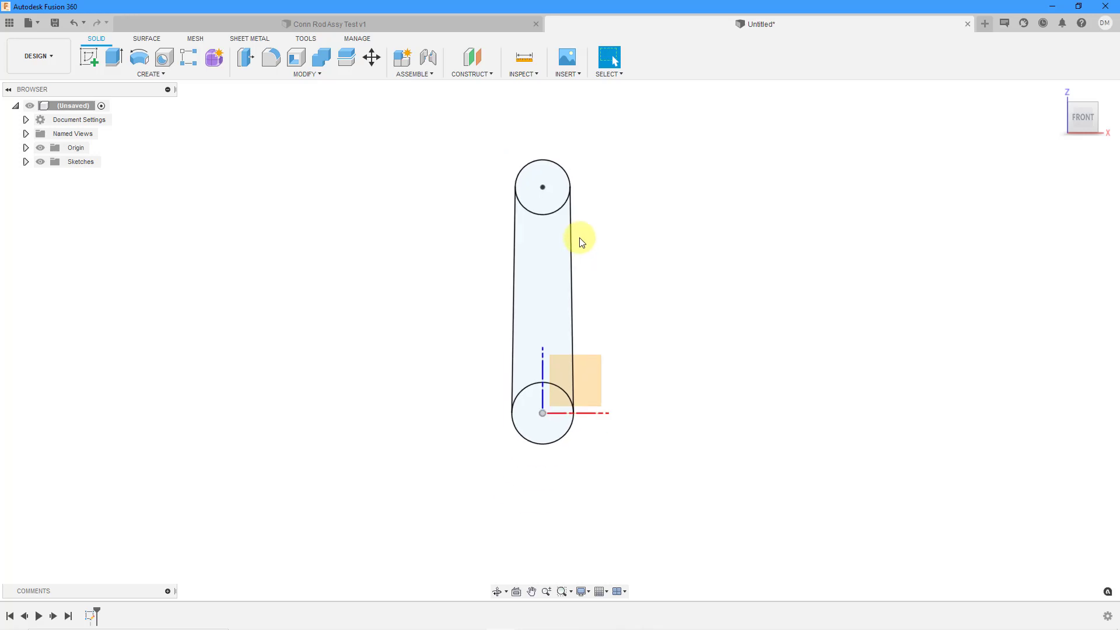
shift+middle_drag(583, 234, 563, 268)
key(Escape)
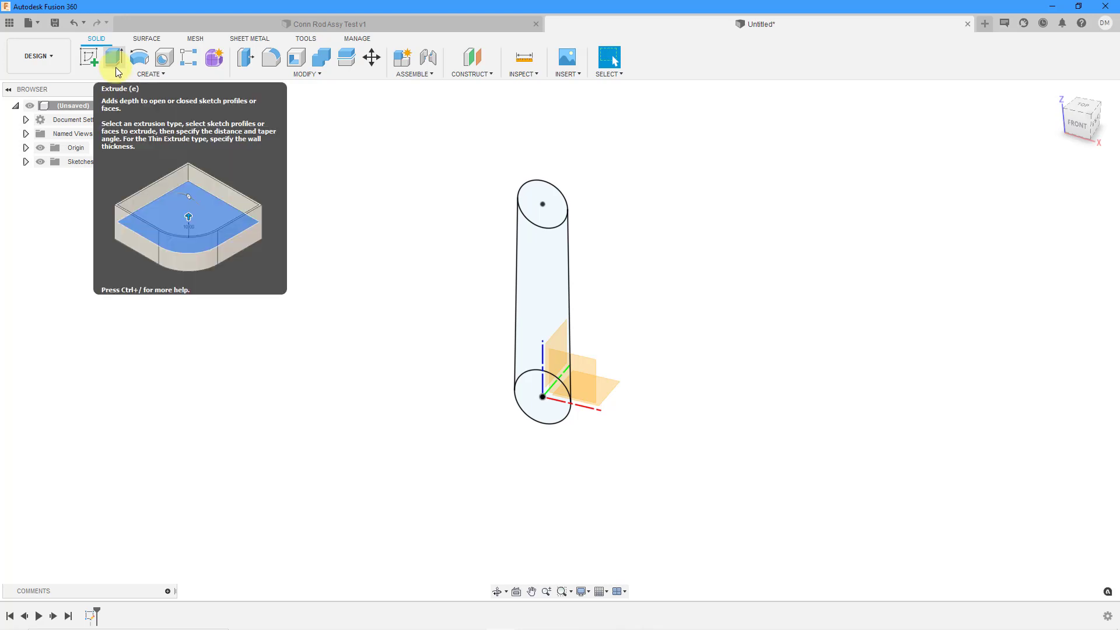
Open the SOLID Create dropdown to pick the Extrude tool
click(143, 74)
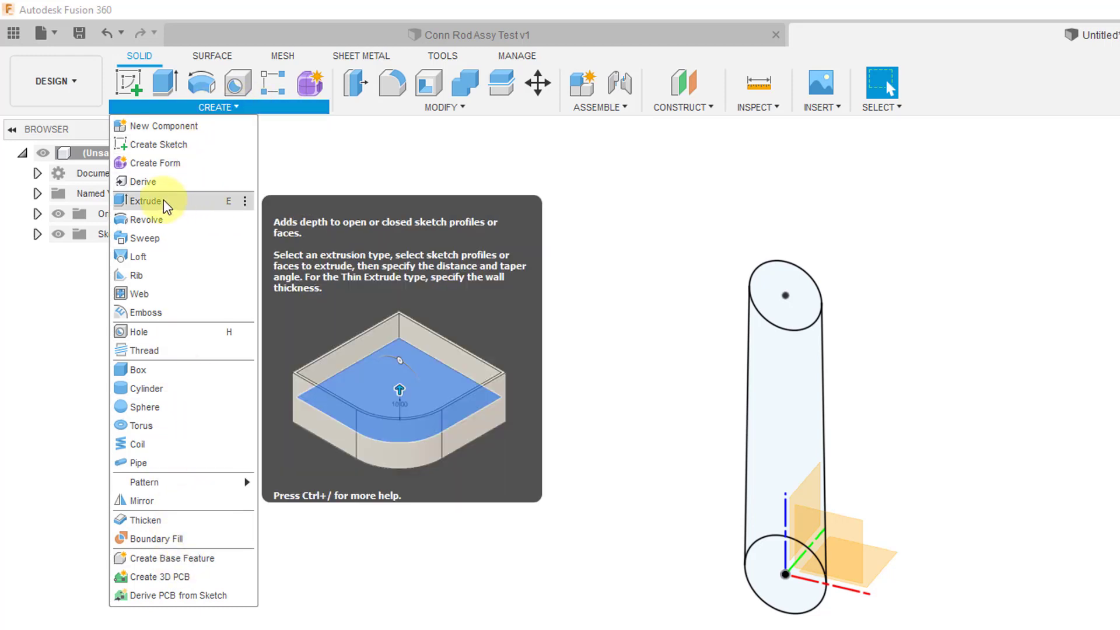
Start an extrusion and select the bottom circle, middle rod and top circle profiles
click(163, 200)
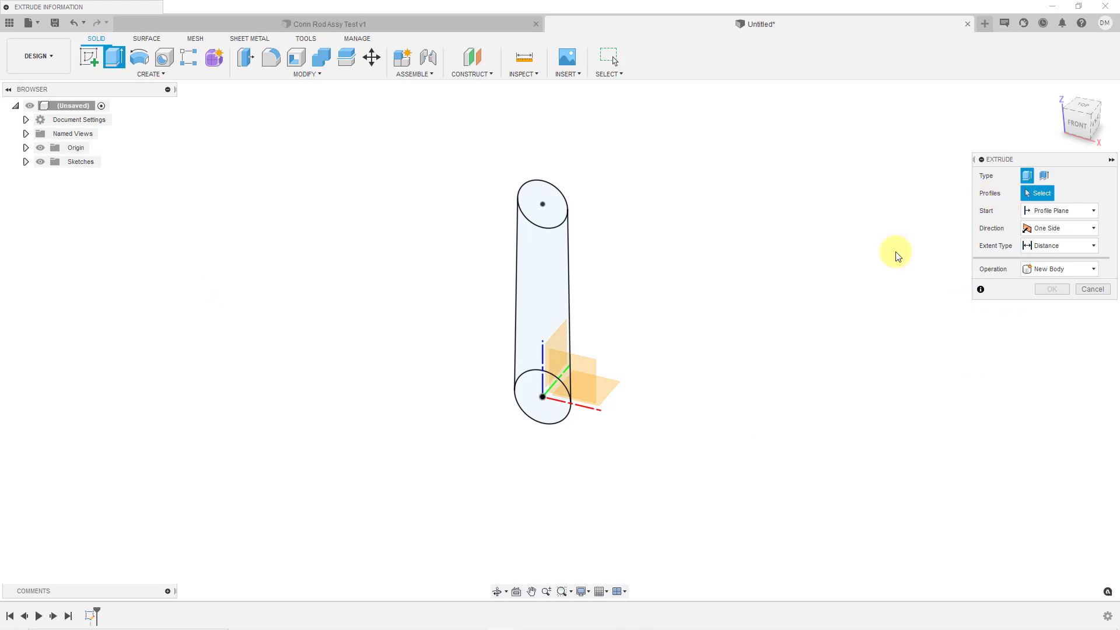
click(551, 417)
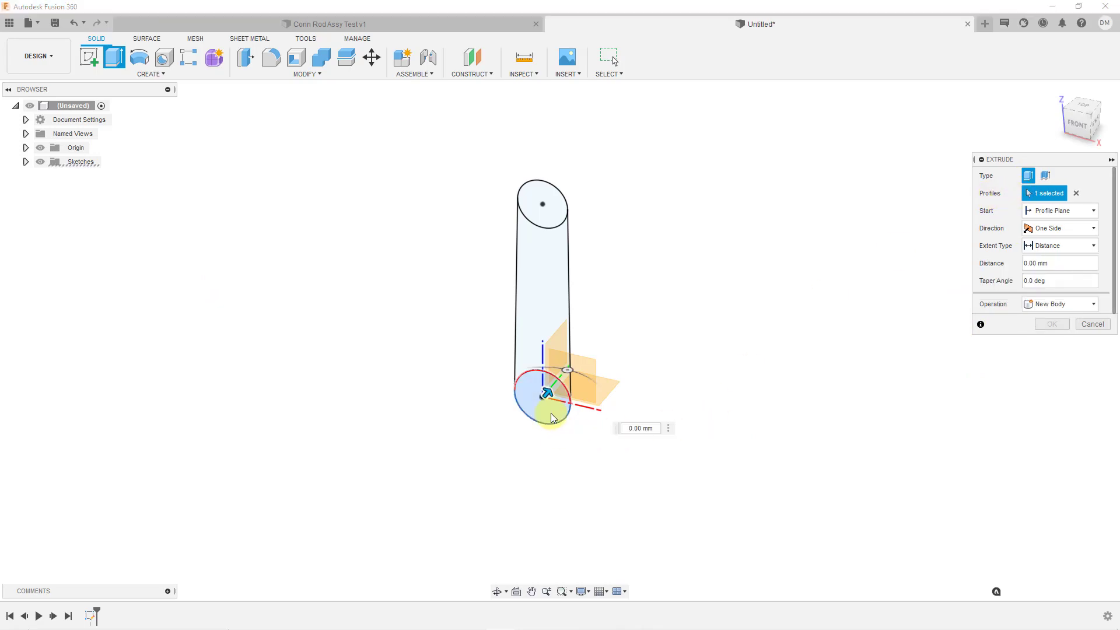
click(553, 302)
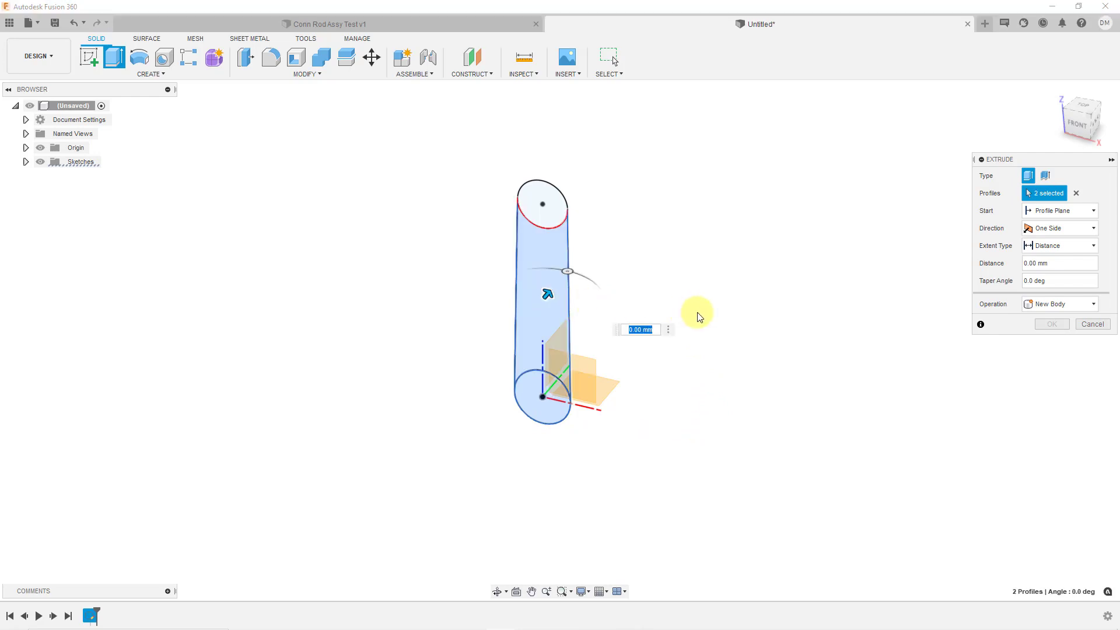
click(556, 211)
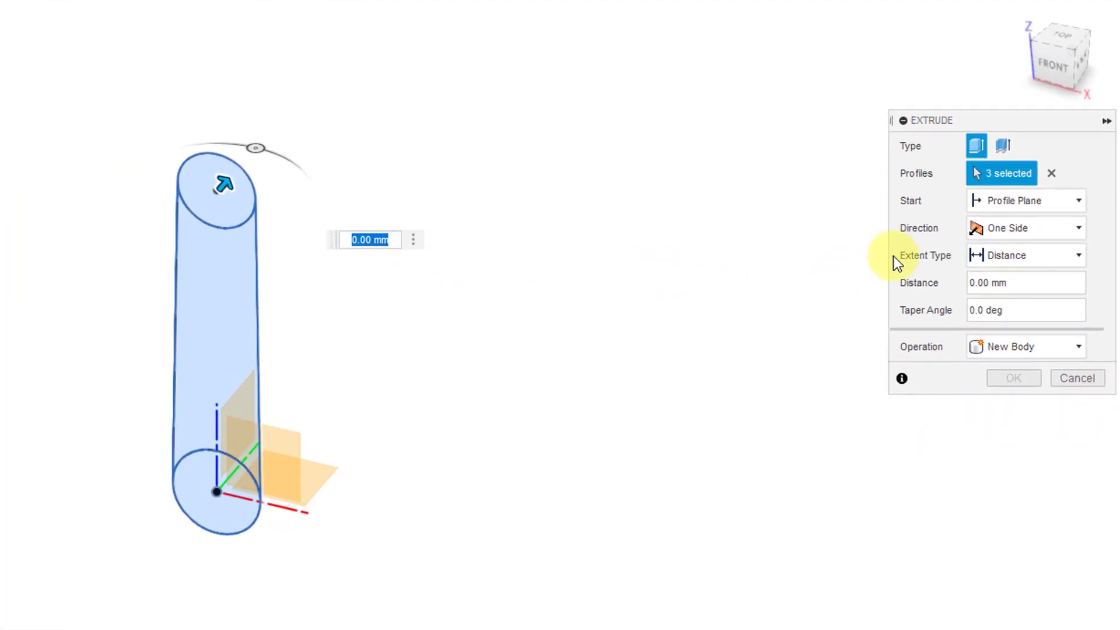
Extrude the profiles symmetrically, measured as whole length, to 15 mm
click(1055, 230)
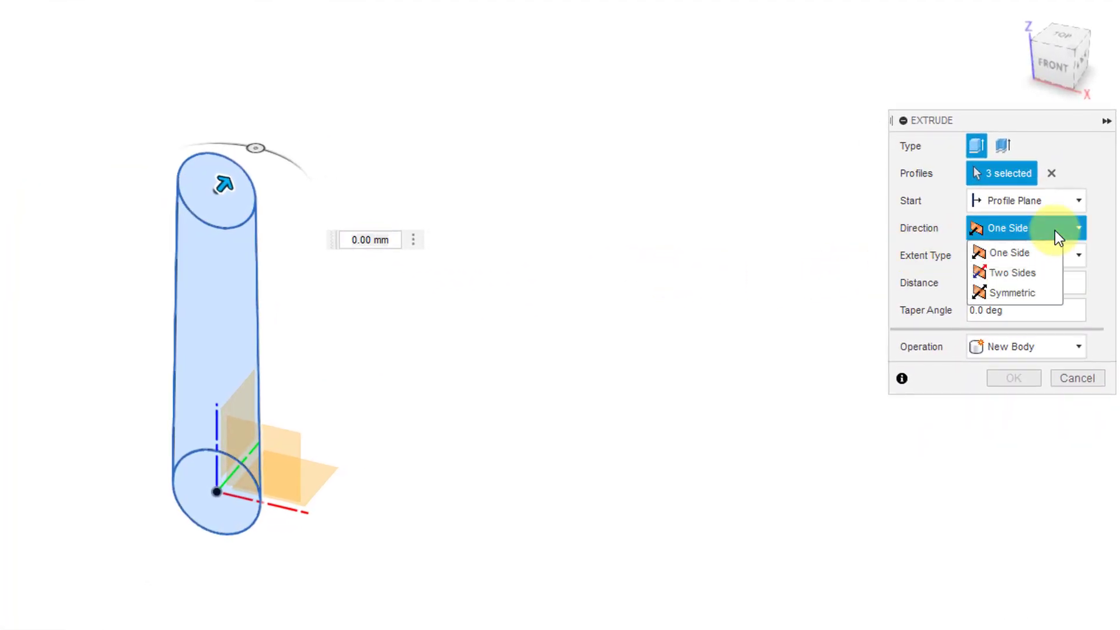
click(1027, 292)
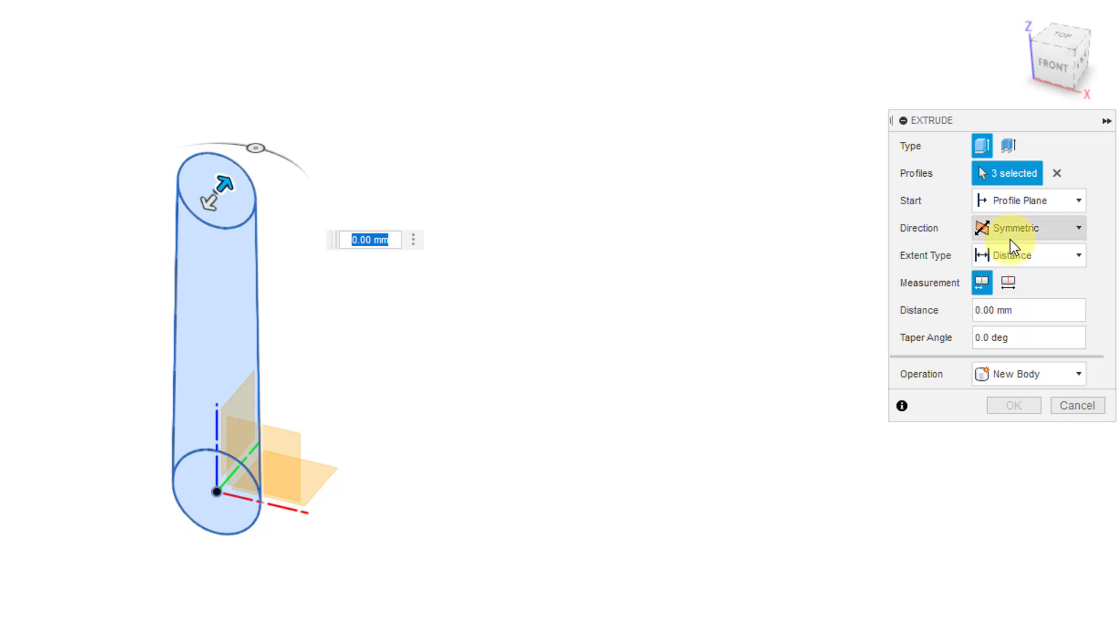
click(1011, 283)
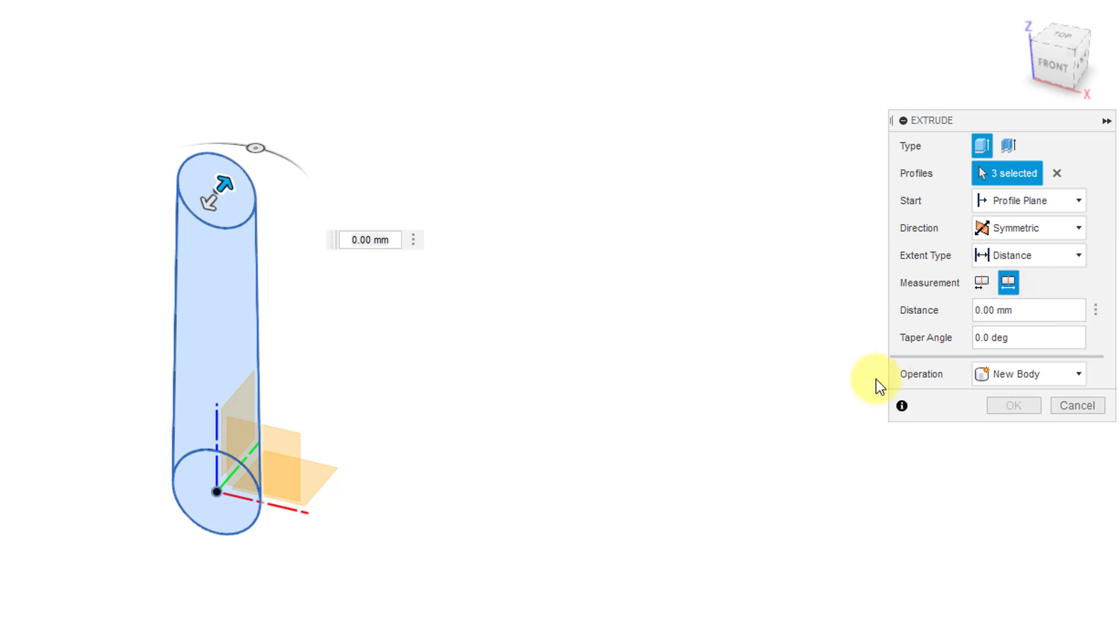
click(345, 240)
text(15)
key(Return)
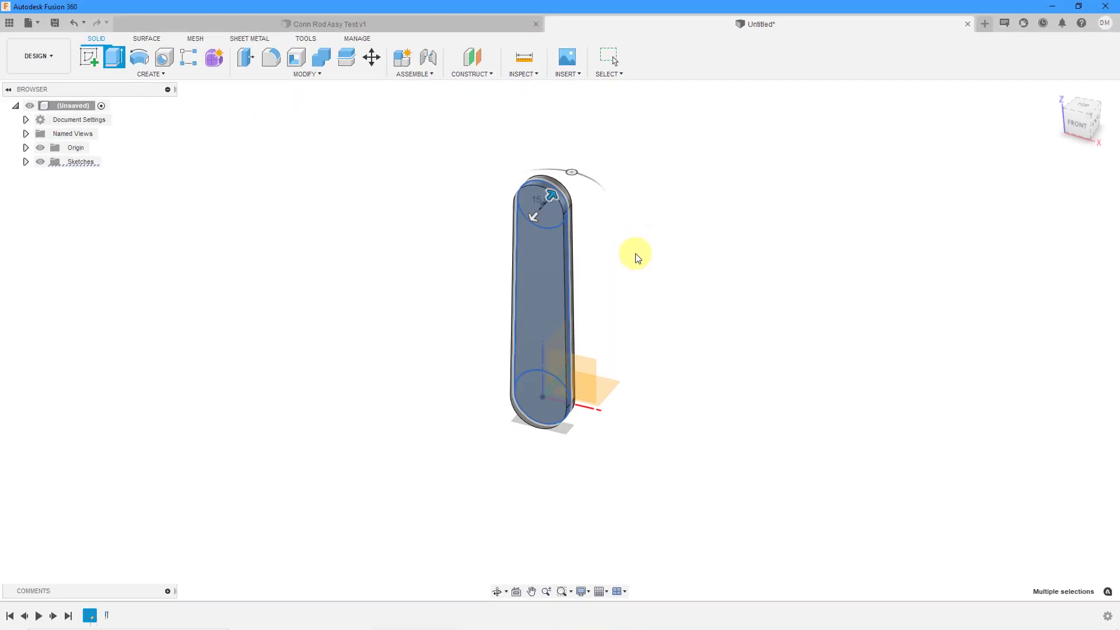
Check Document Settings, Named Views and Origin in the Browser, then reveal Body1 and Sketch1
mouse_move(595, 305)
middle_down()
mouse_move(579, 305)
mouse_move(605, 320)
middle_up()
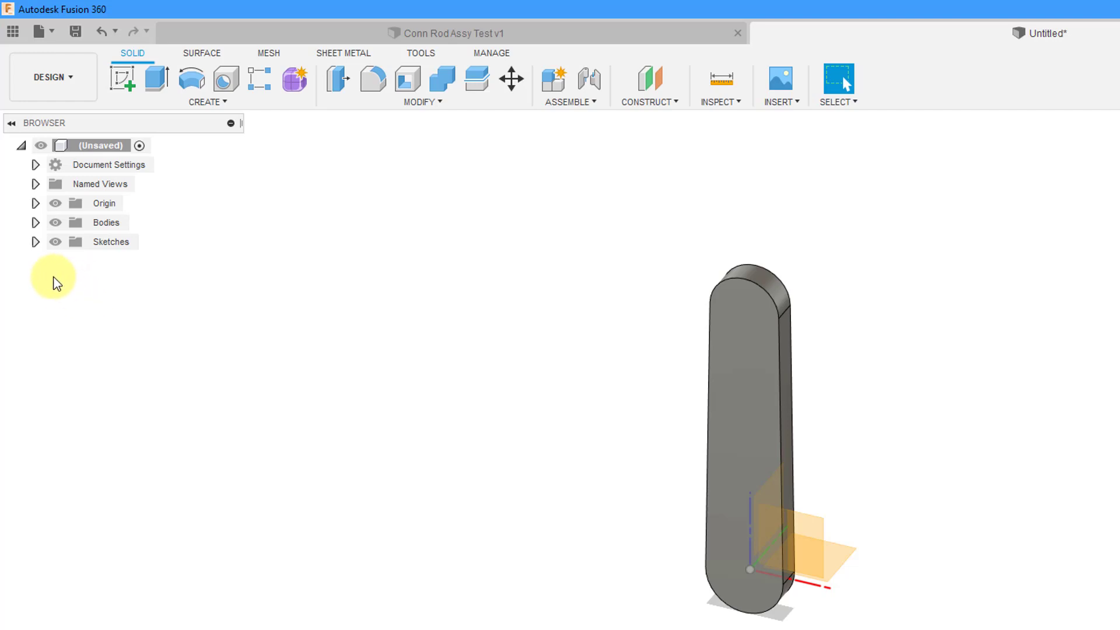
click(36, 165)
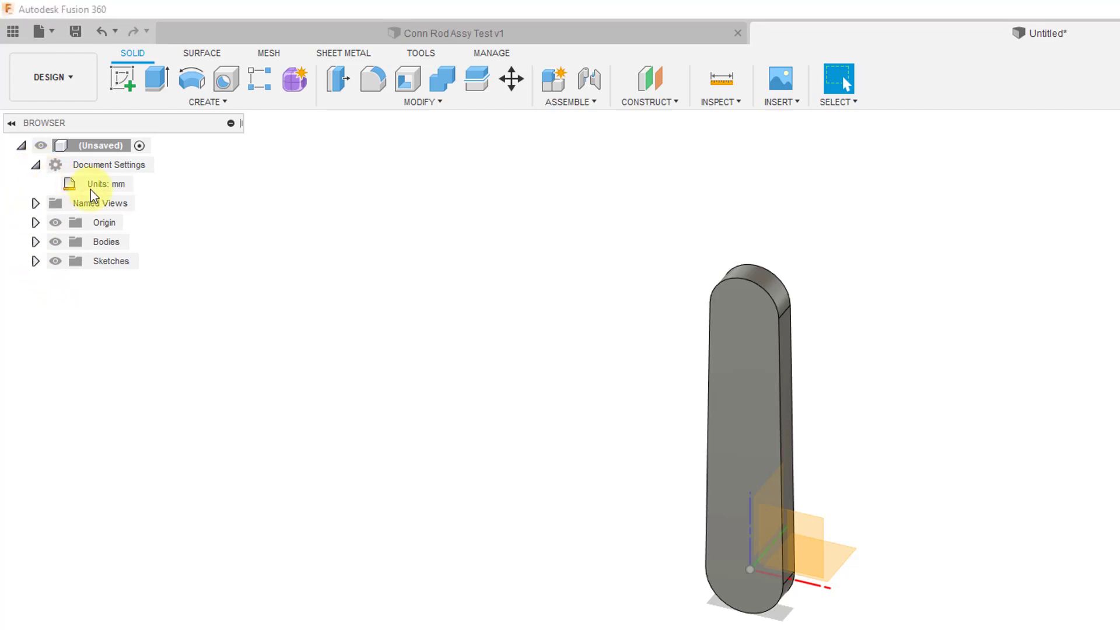
click(36, 204)
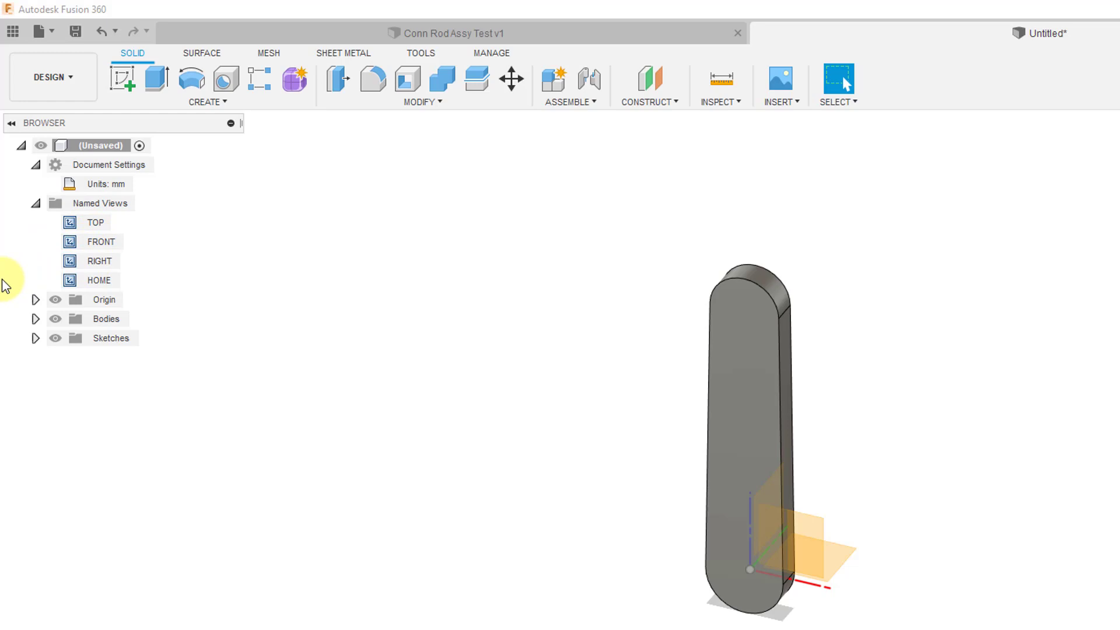
click(35, 300)
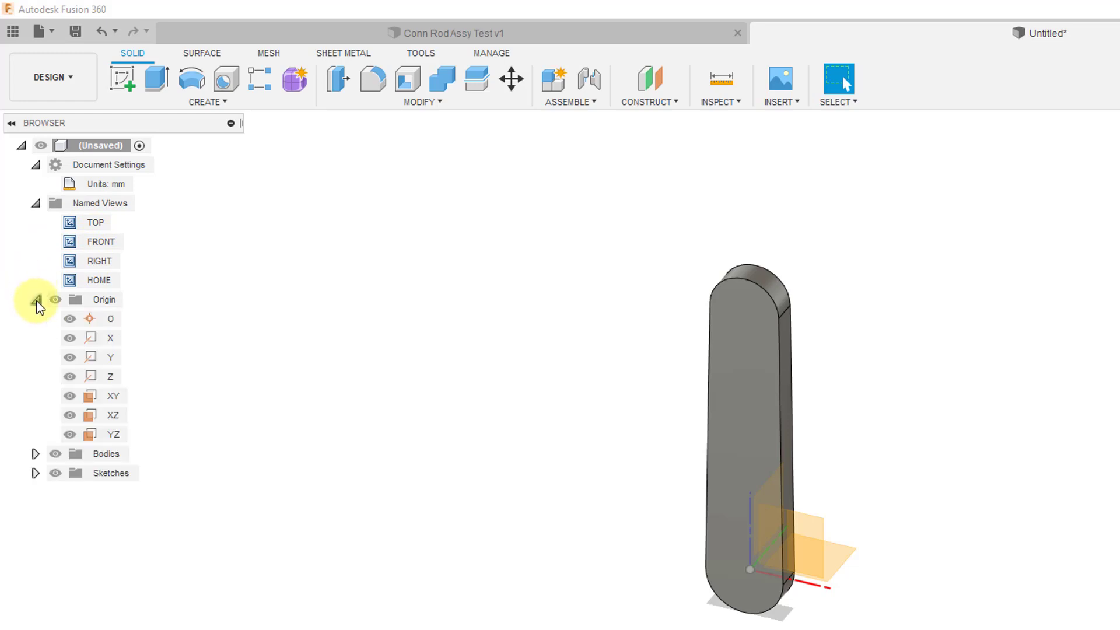
click(36, 300)
click(36, 203)
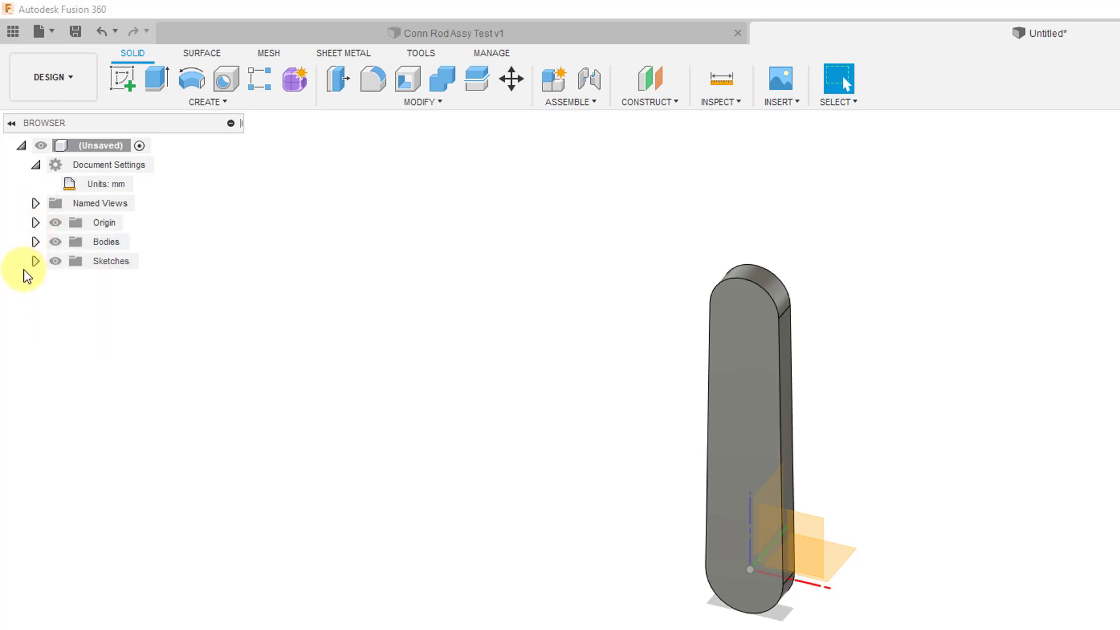
click(36, 241)
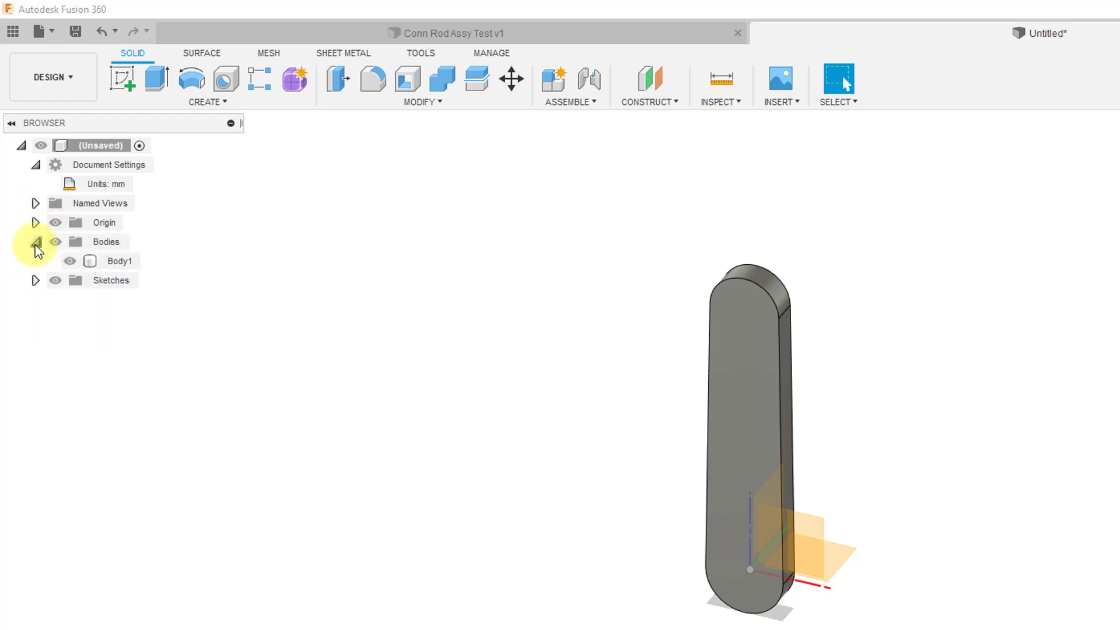
click(35, 281)
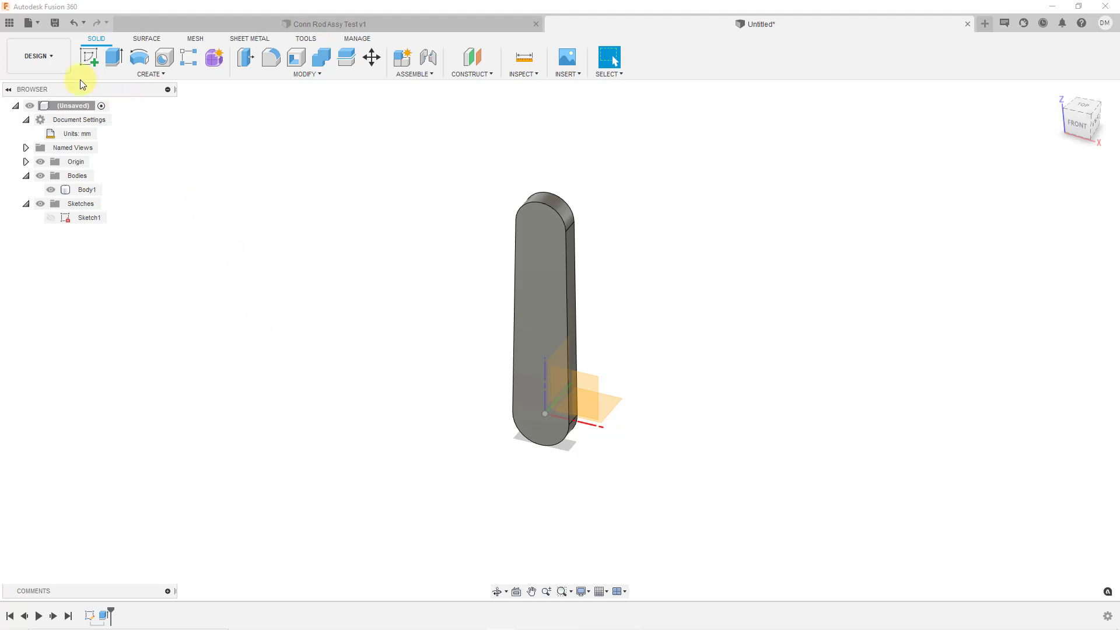
click(60, 64)
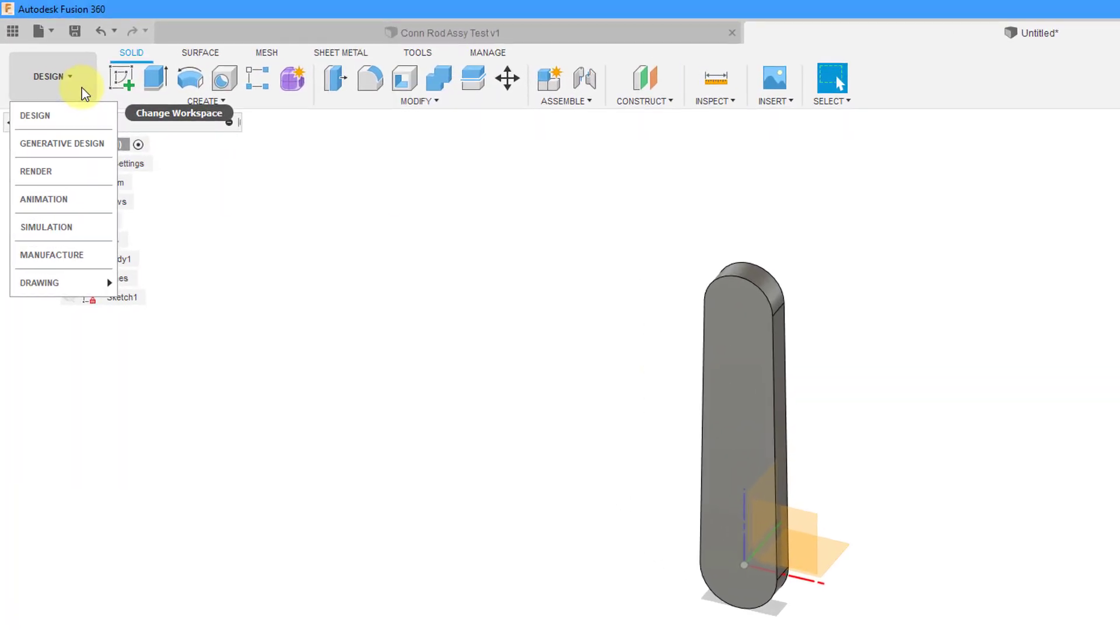
click(61, 64)
click(81, 87)
click(73, 94)
click(72, 95)
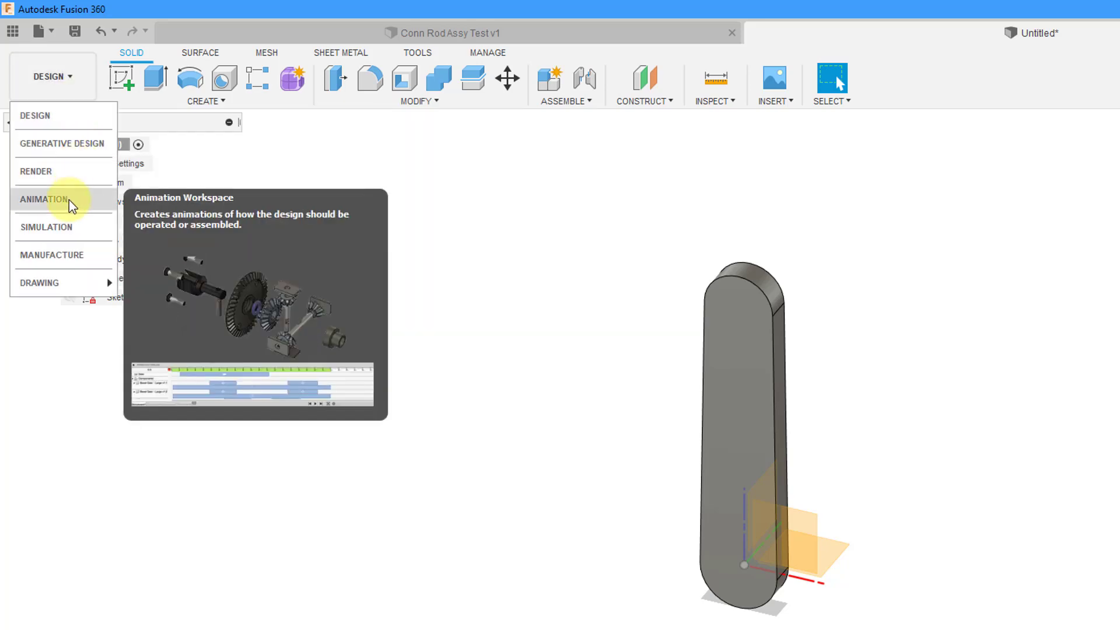
mouse_move(61, 284)
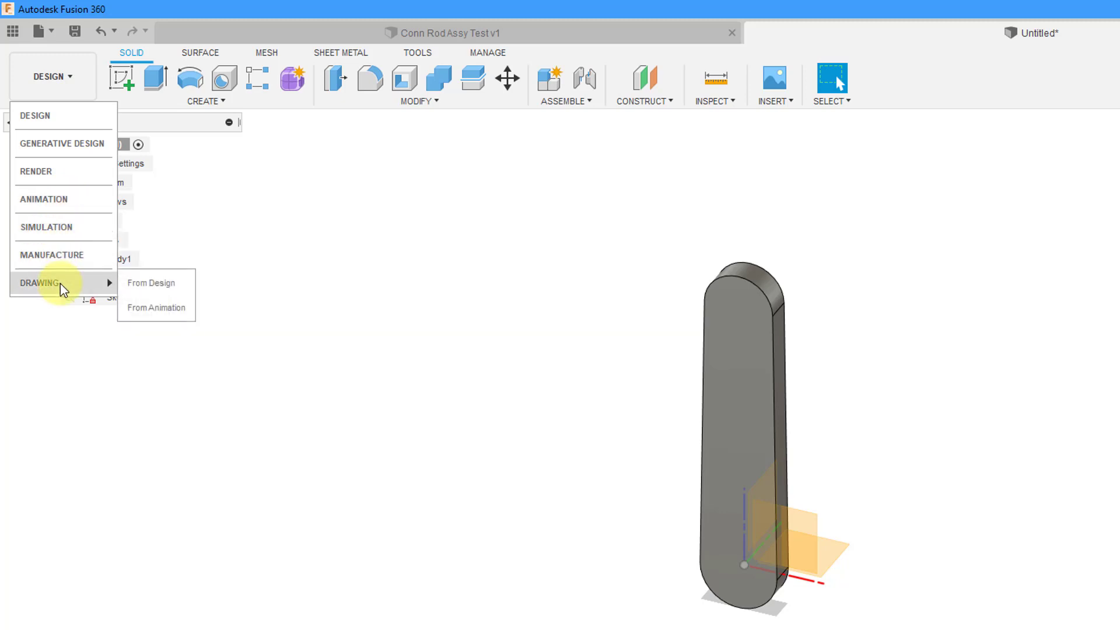
click(325, 183)
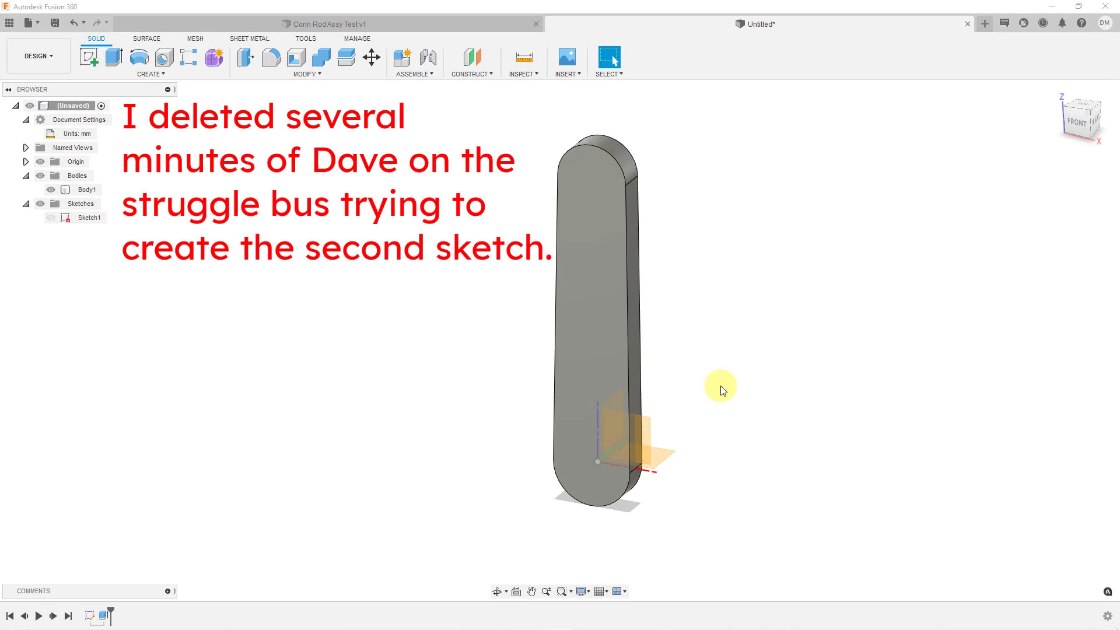
Create Sketch3 on the XZ origin plane using its right-click menu
click(647, 418)
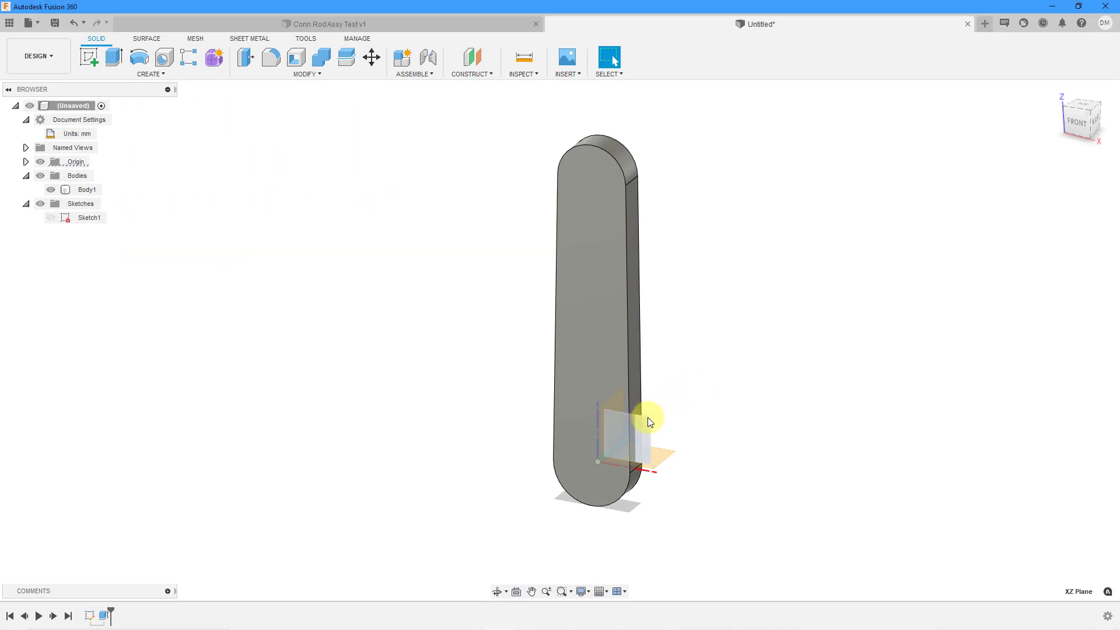
right_click(680, 358)
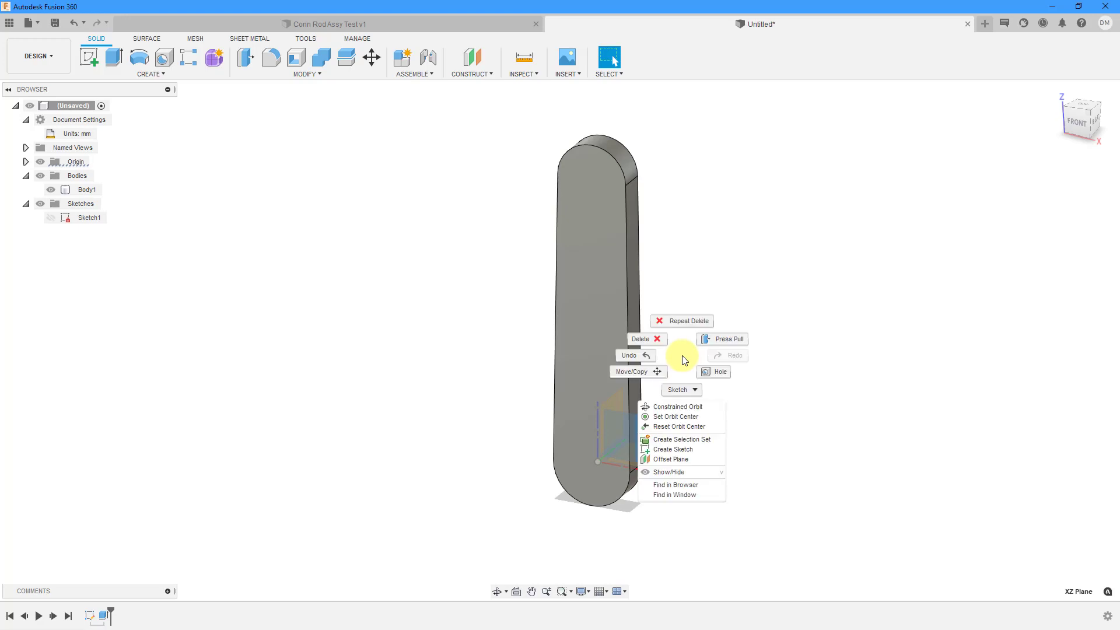
click(686, 451)
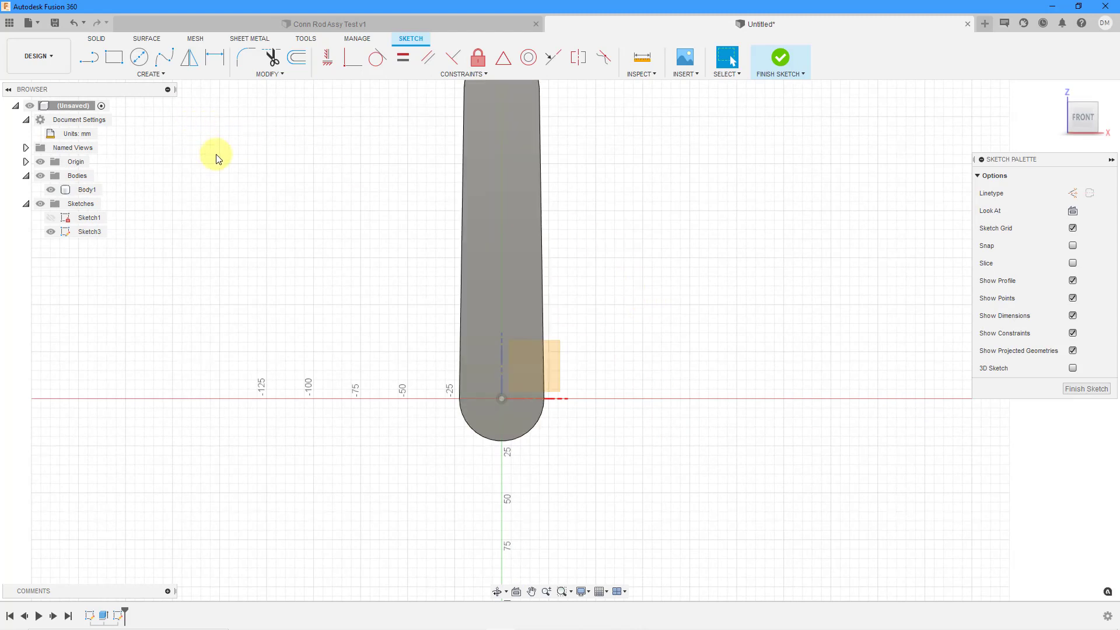
Draw a horizontal line across the rod near its lower end
click(82, 62)
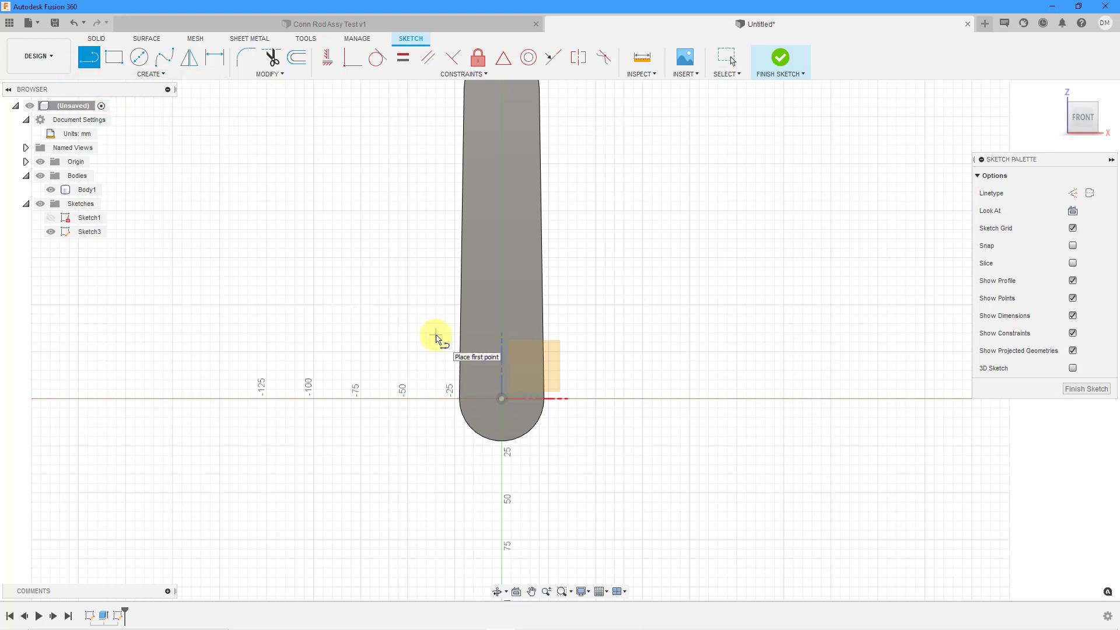
click(436, 335)
click(573, 336)
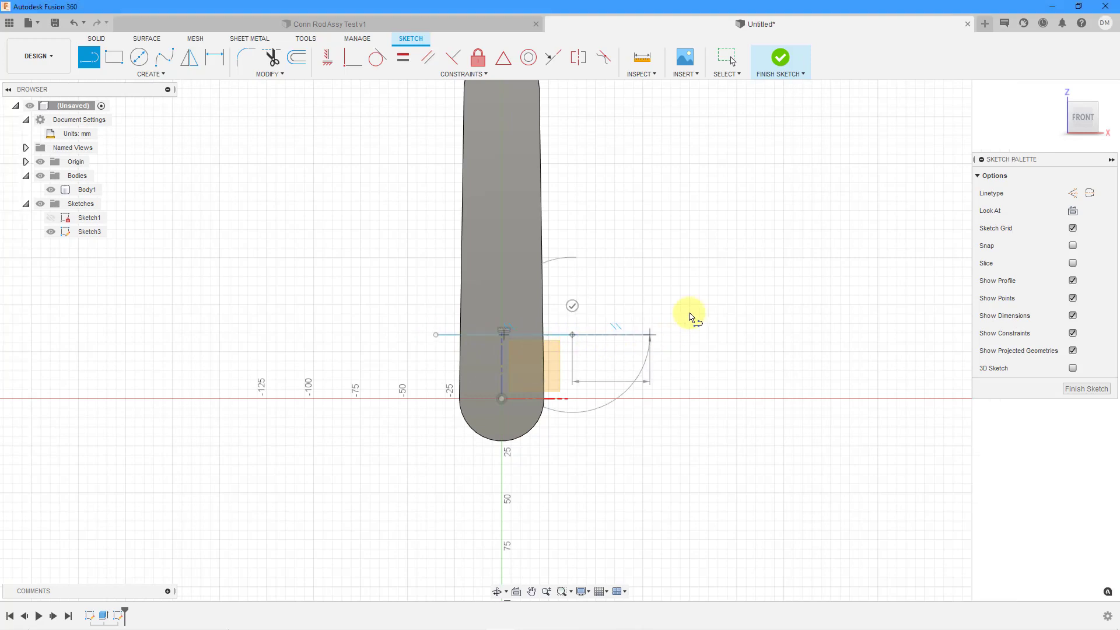
key(Escape)
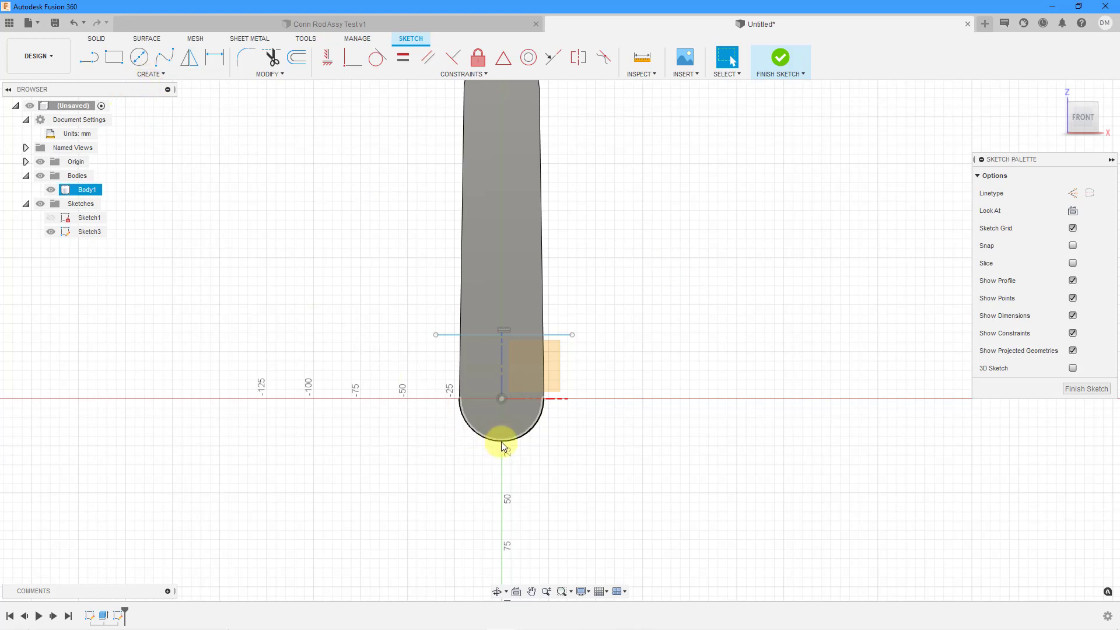
Place a sketch point at the lower arc's bottom and select it and the arc for Coincident
click(145, 73)
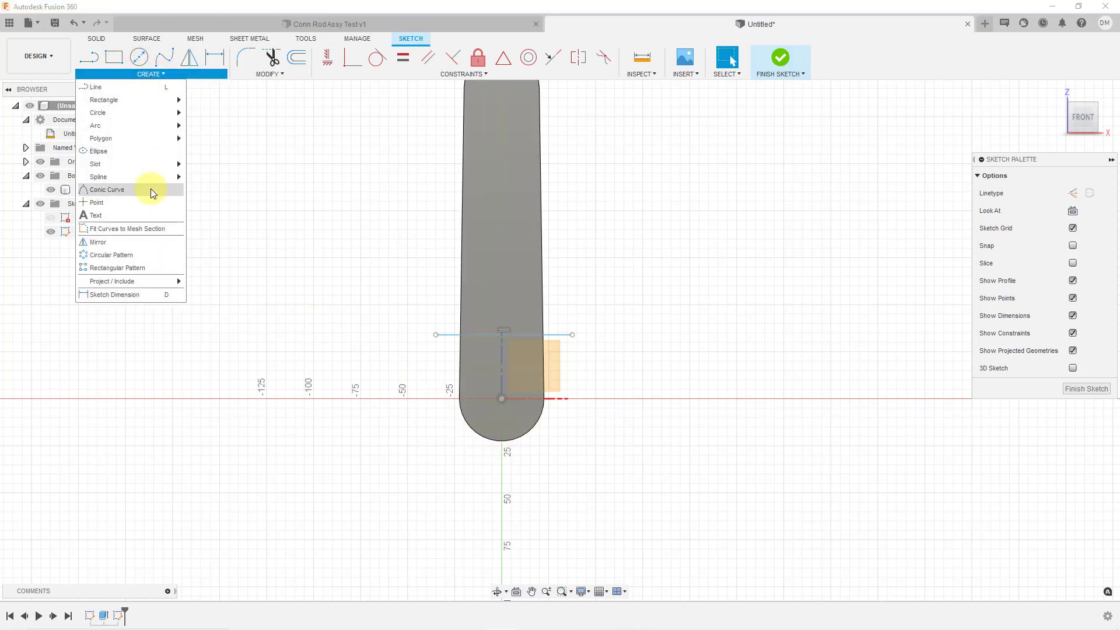
click(149, 201)
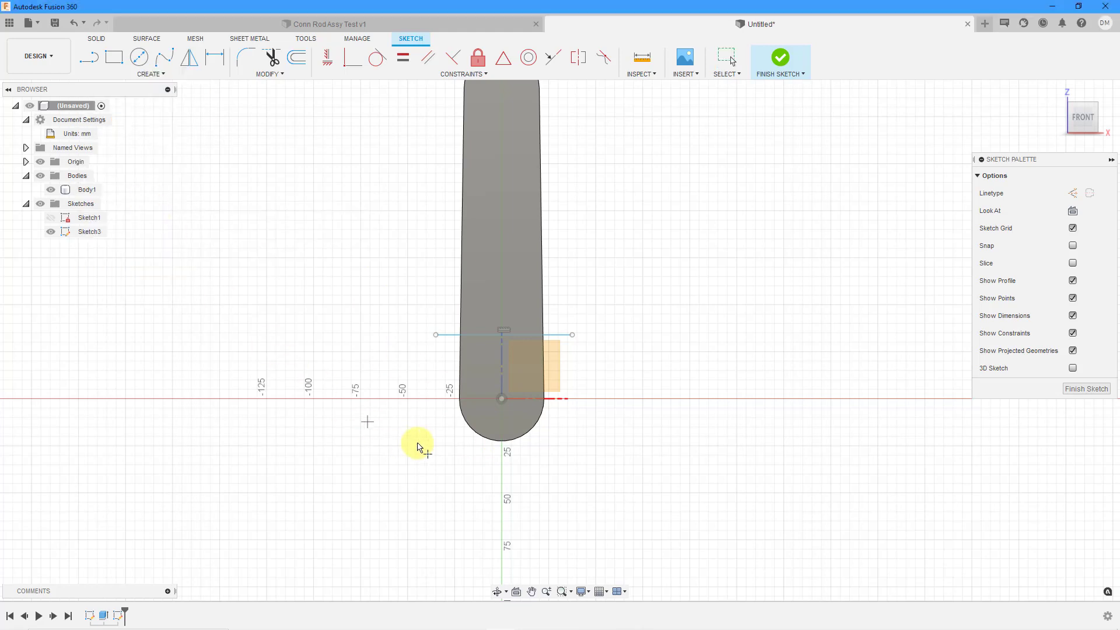
click(501, 441)
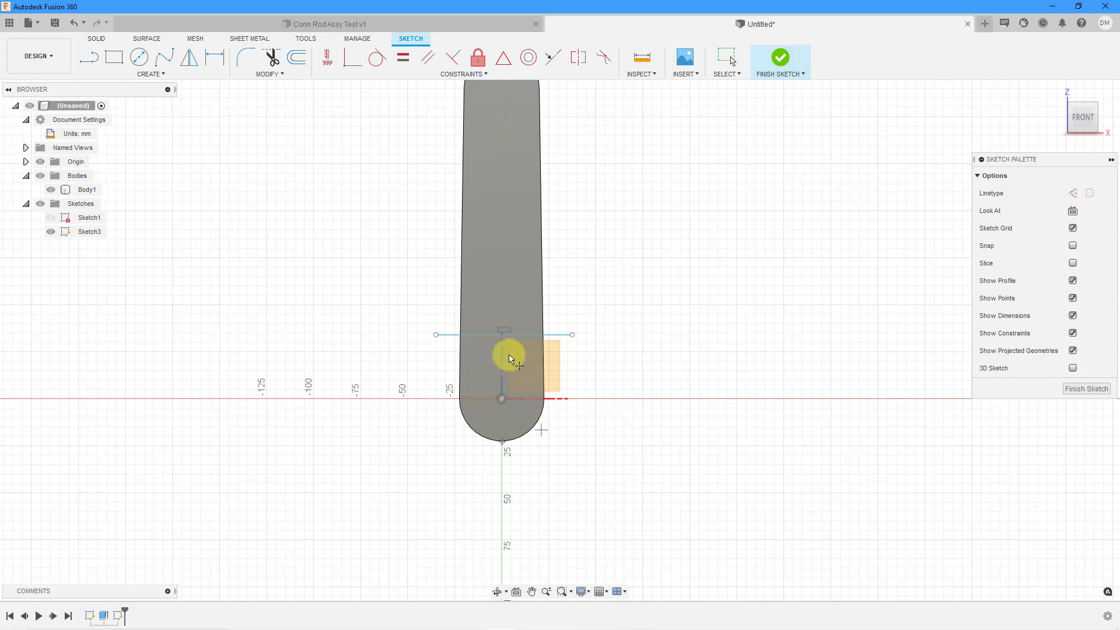
click(352, 58)
click(502, 441)
click(500, 449)
click(510, 445)
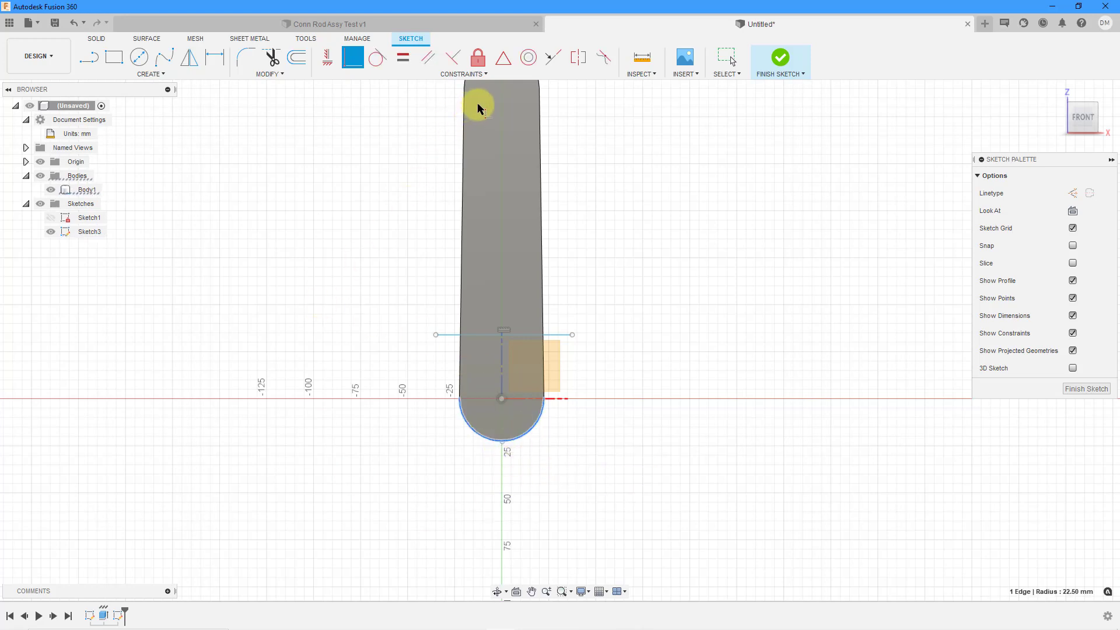
Constrain the arc-bottom point vertically in line with the arc centre
click(439, 79)
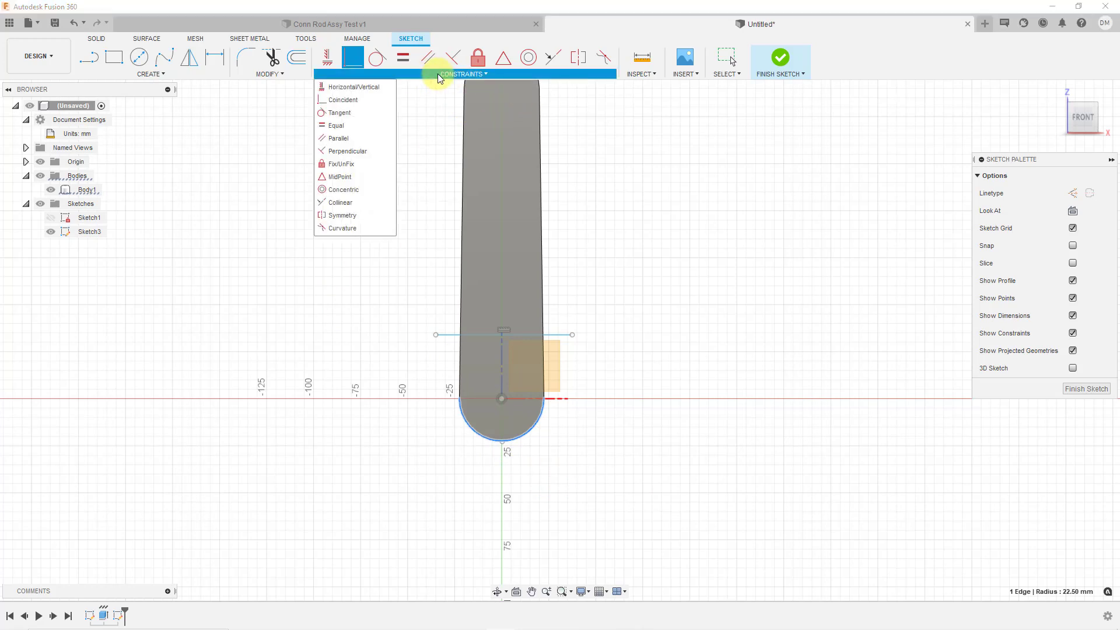
click(350, 85)
click(502, 441)
click(502, 400)
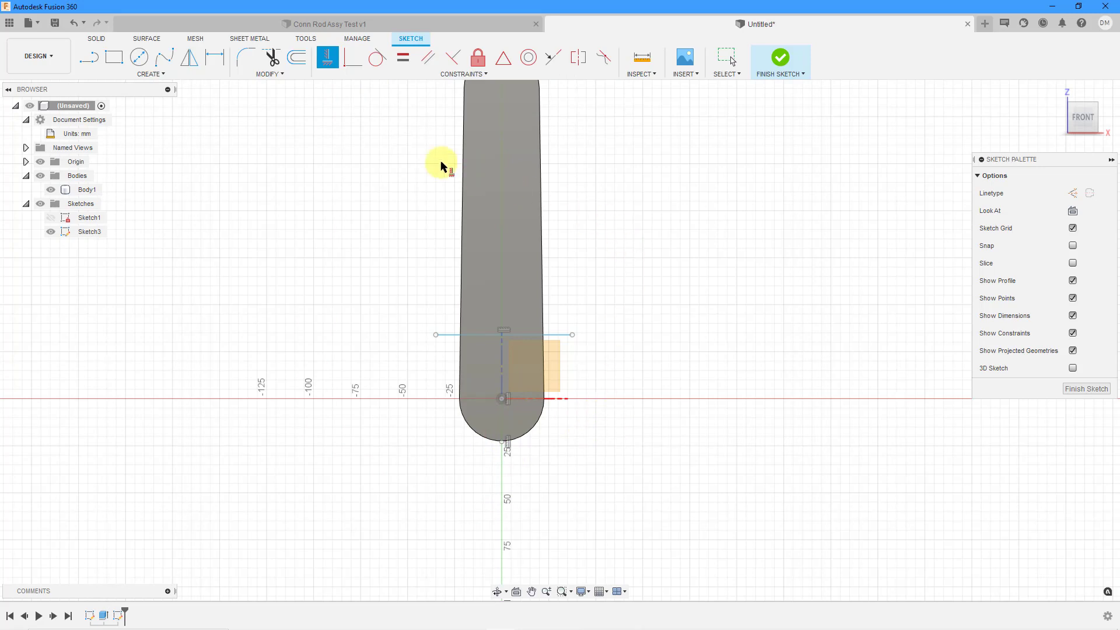
Dimension the horizontal line 40 mm above the arc-bottom point
click(215, 58)
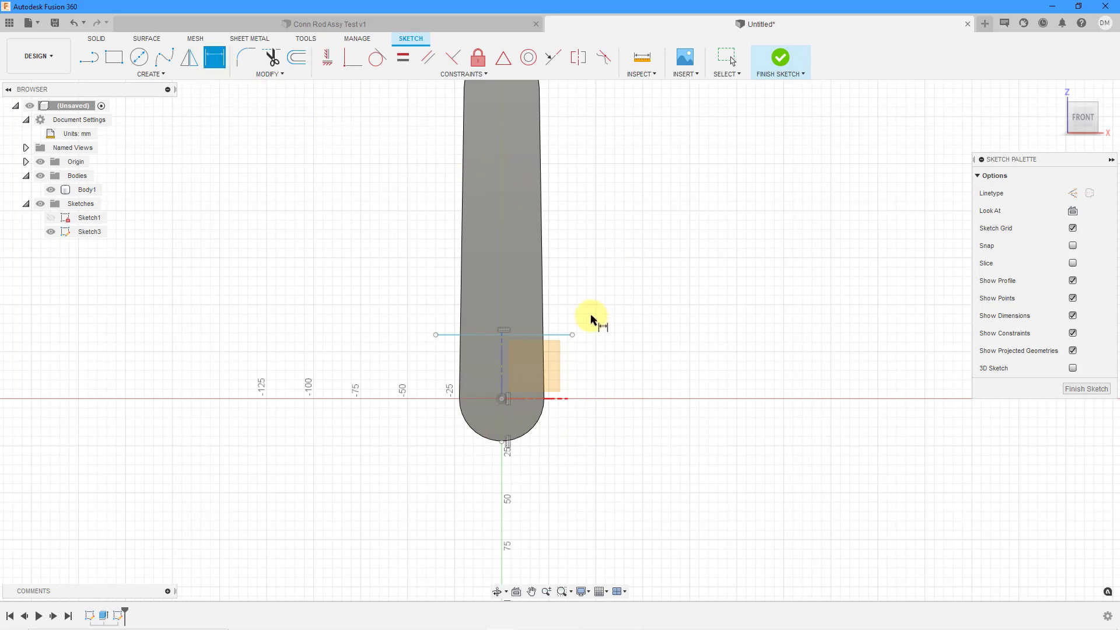
click(563, 336)
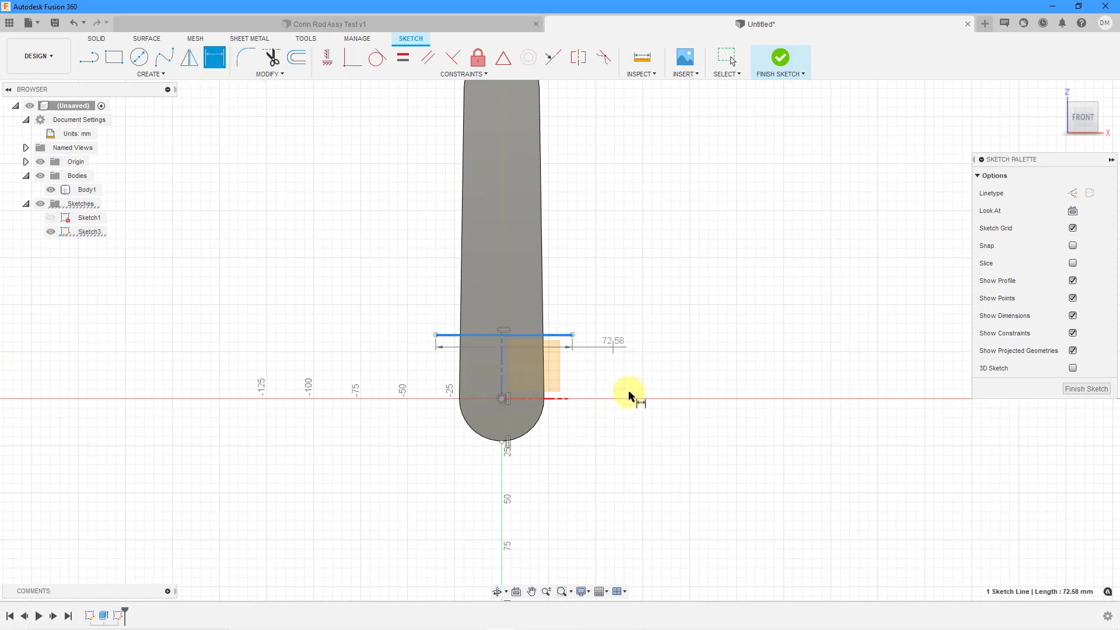
click(503, 442)
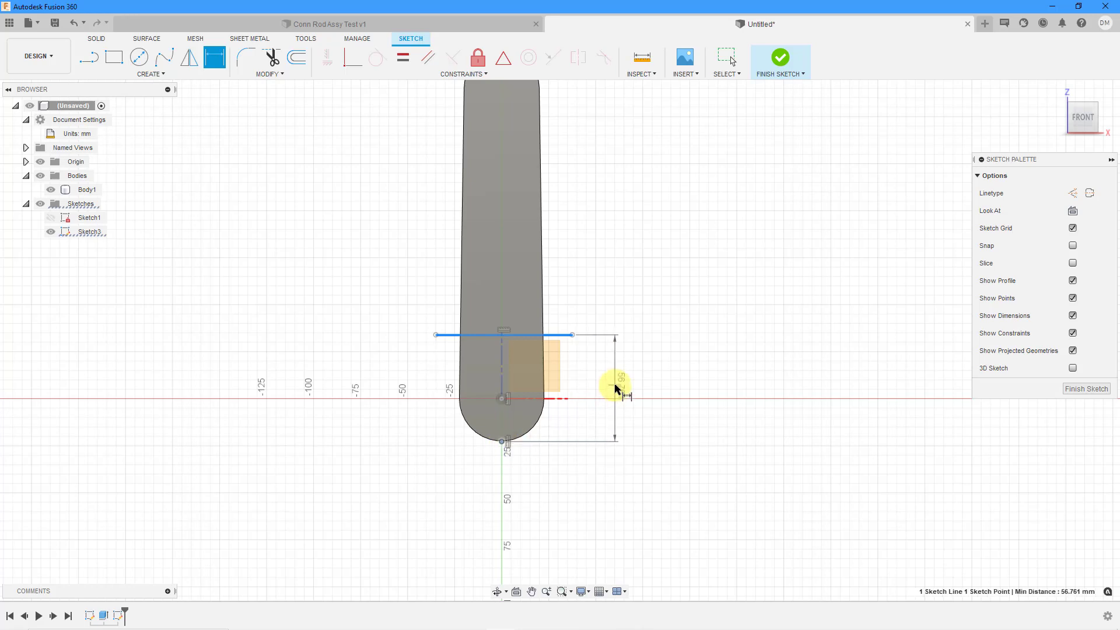
click(616, 387)
text(40)
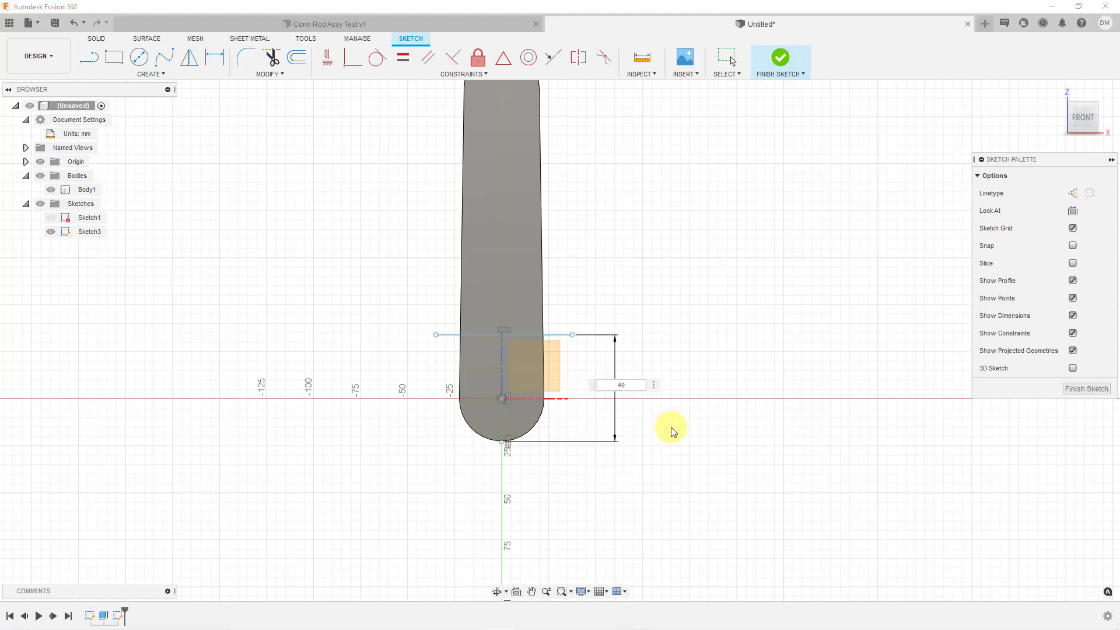
key(Return)
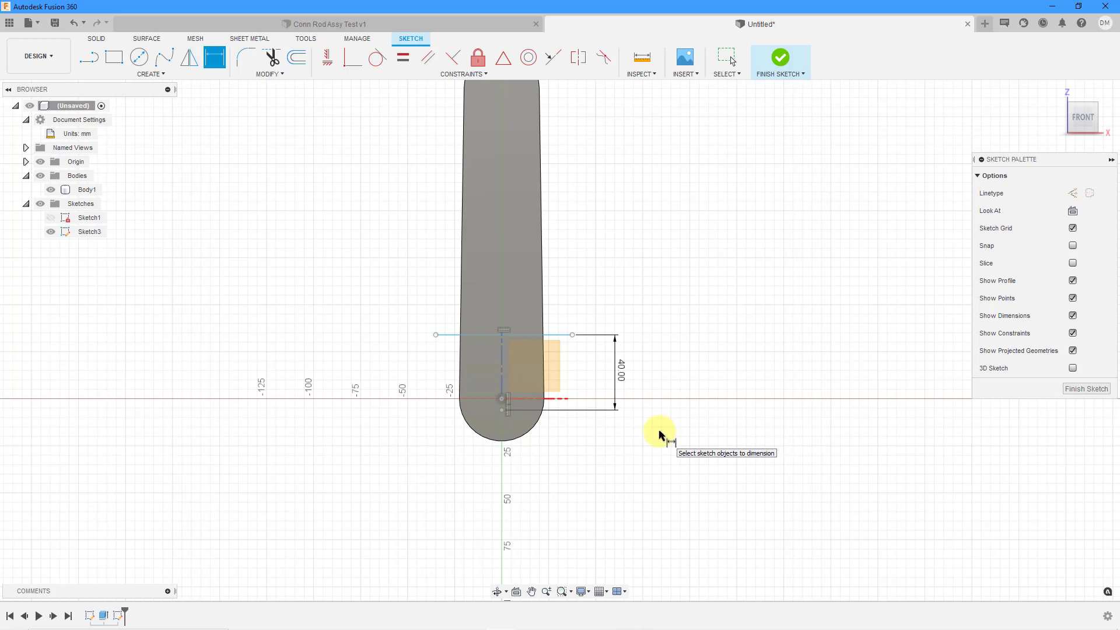
Make the sketch point coincident with the bottom of the lower arc
click(352, 60)
click(502, 412)
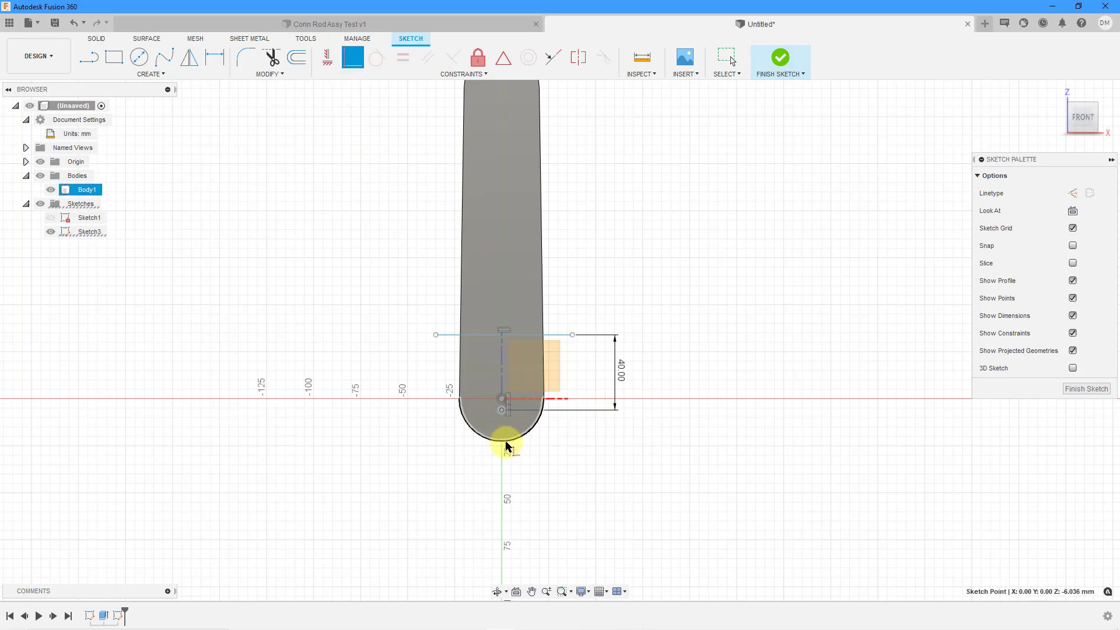
click(503, 441)
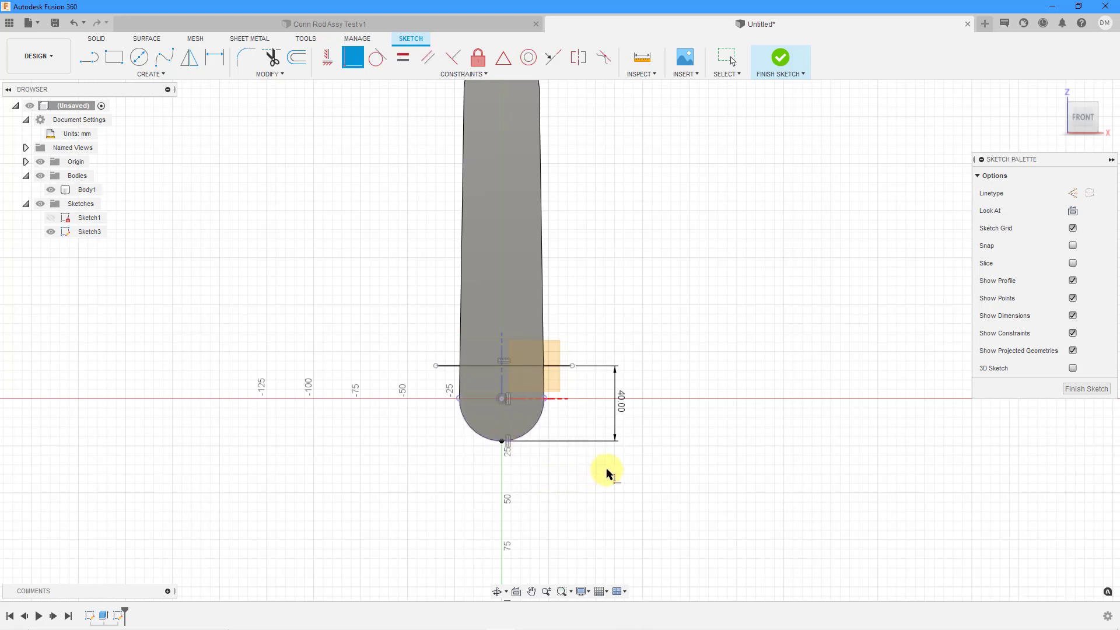
Attach the line's left endpoint to the rod's left edge and pick the right edge
click(436, 366)
click(461, 365)
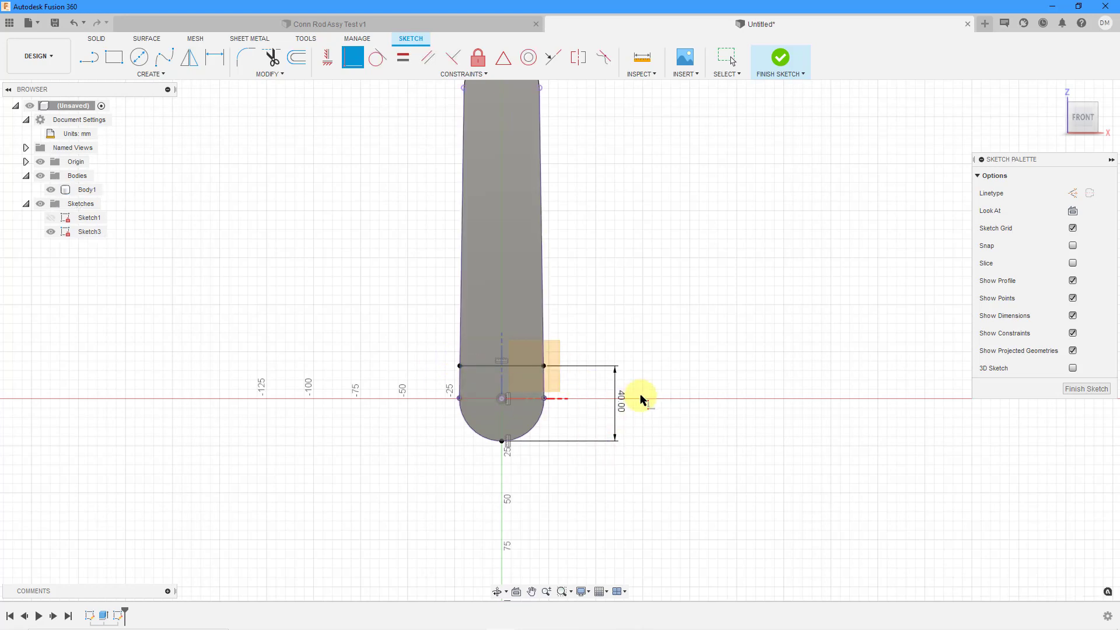
click(544, 357)
scroll(544, 356, down, 2)
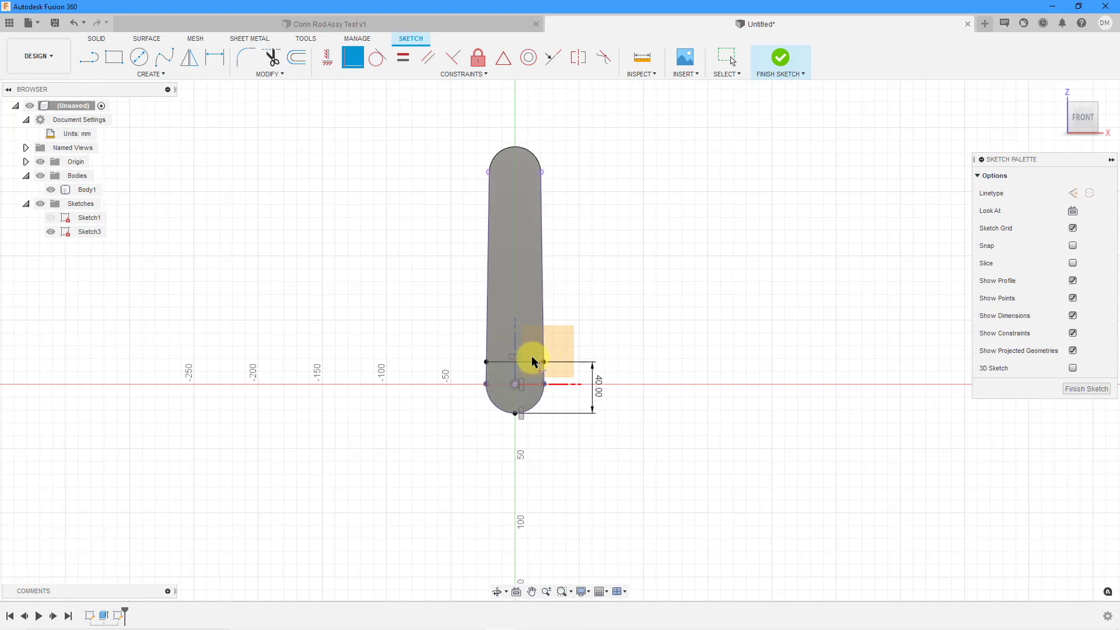
mouse_move(530, 357)
middle_down()
mouse_move(502, 372)
mouse_move(537, 370)
mouse_move(535, 403)
mouse_move(512, 393)
mouse_move(537, 393)
mouse_move(548, 409)
middle_up()
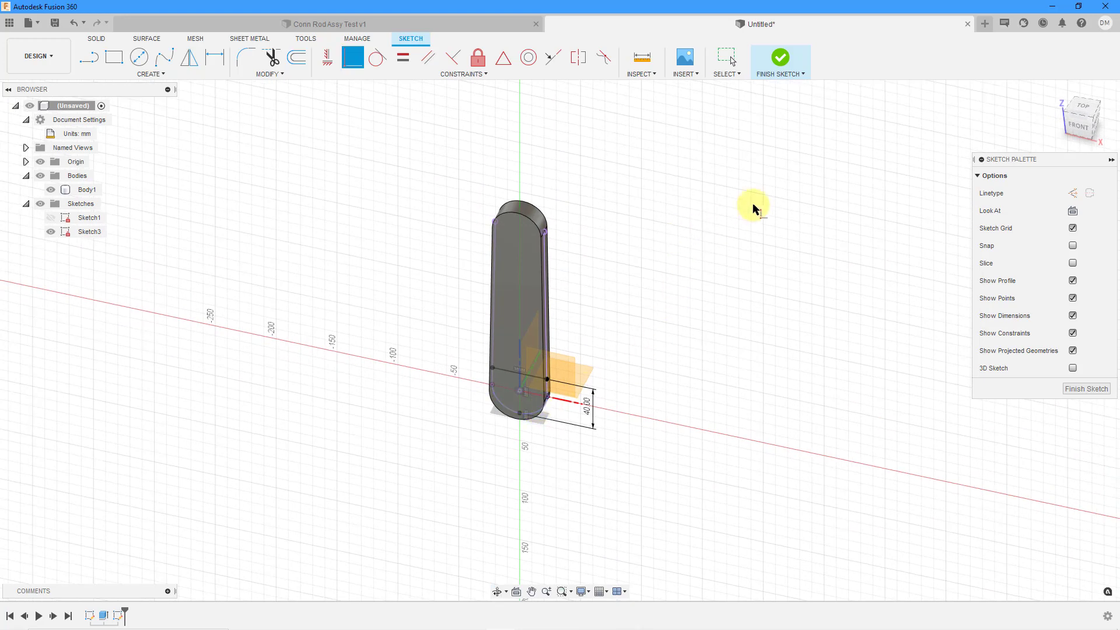
Finish Sketch3 and extrude its profile 20 mm symmetrically, measured as whole length
click(778, 66)
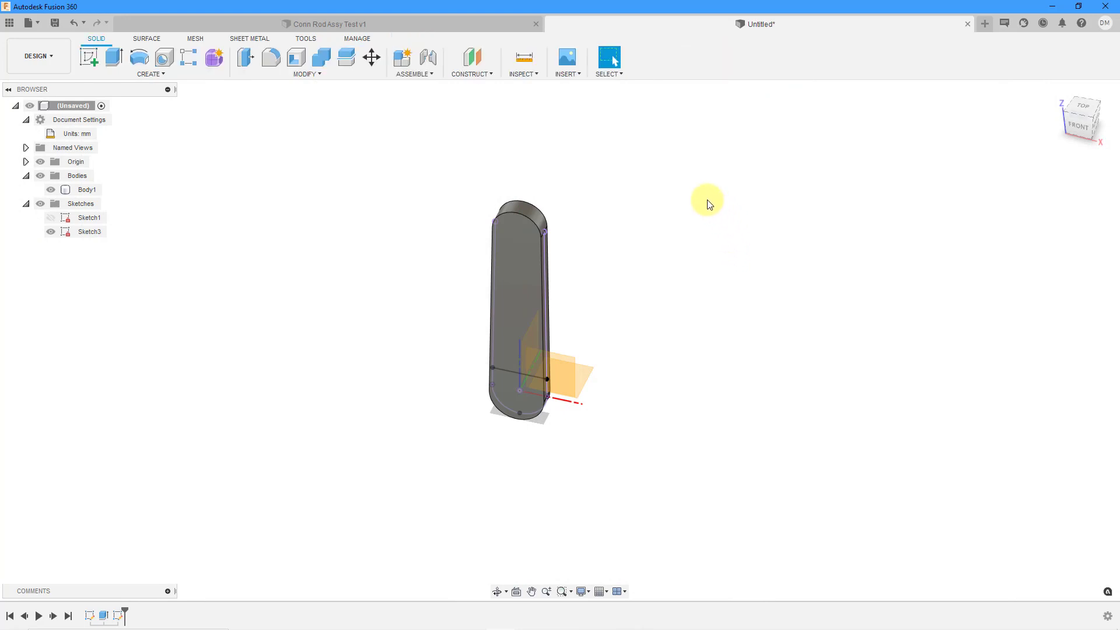
click(112, 65)
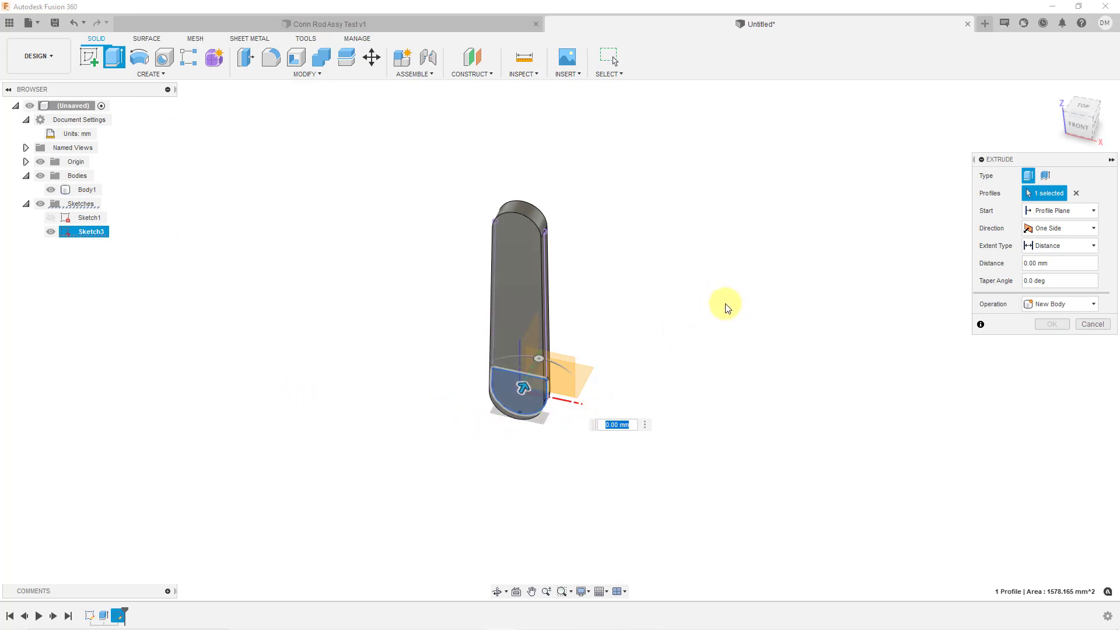
click(1074, 232)
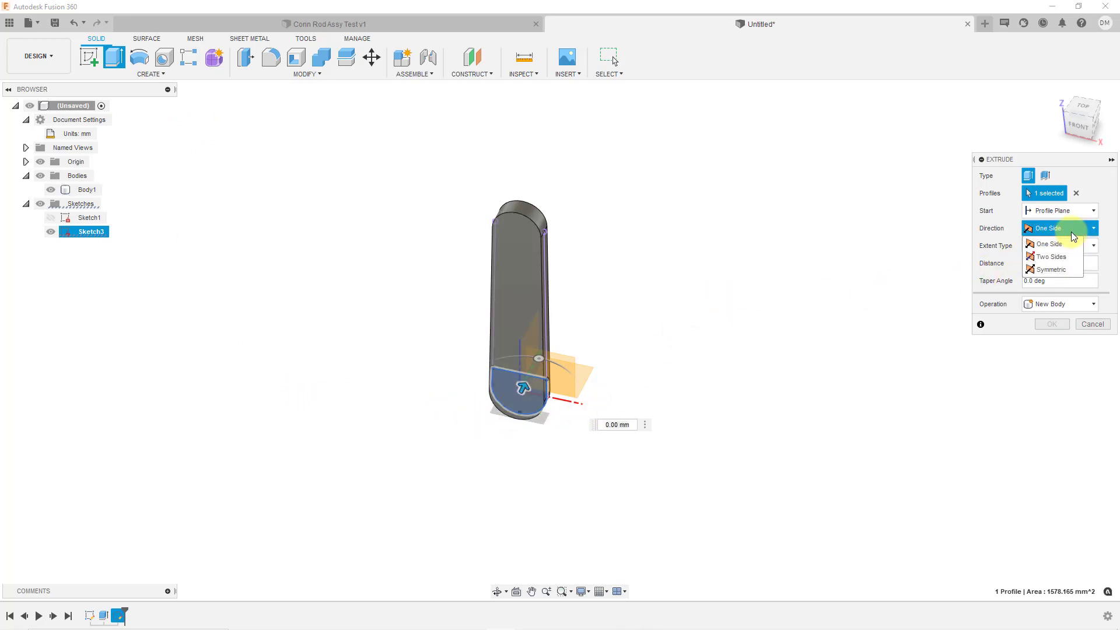
click(1075, 270)
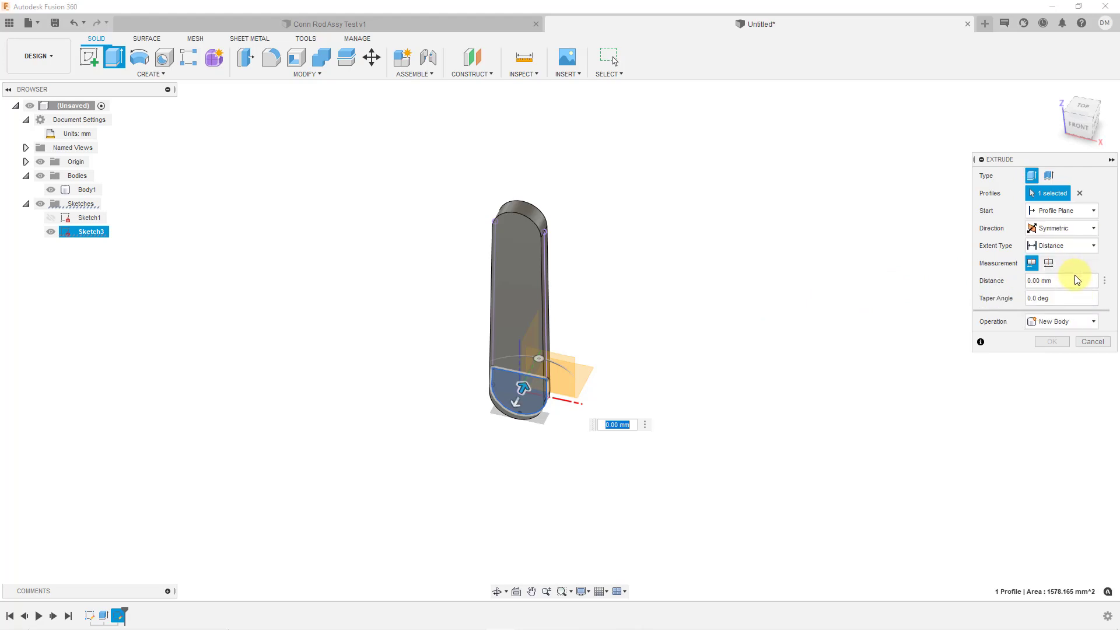
click(1048, 263)
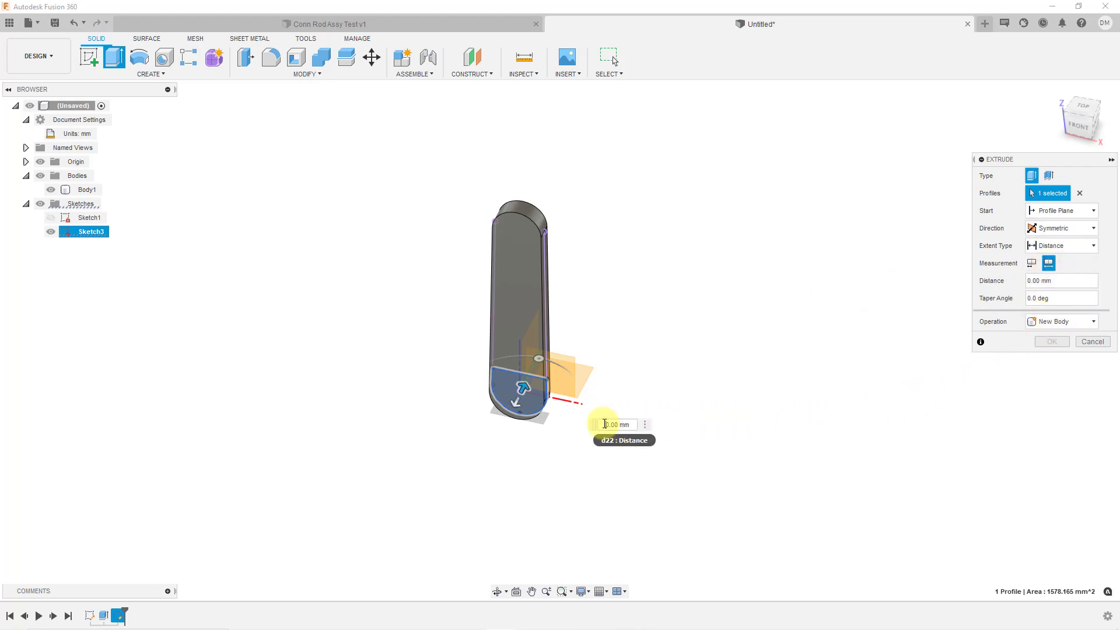
key(Return)
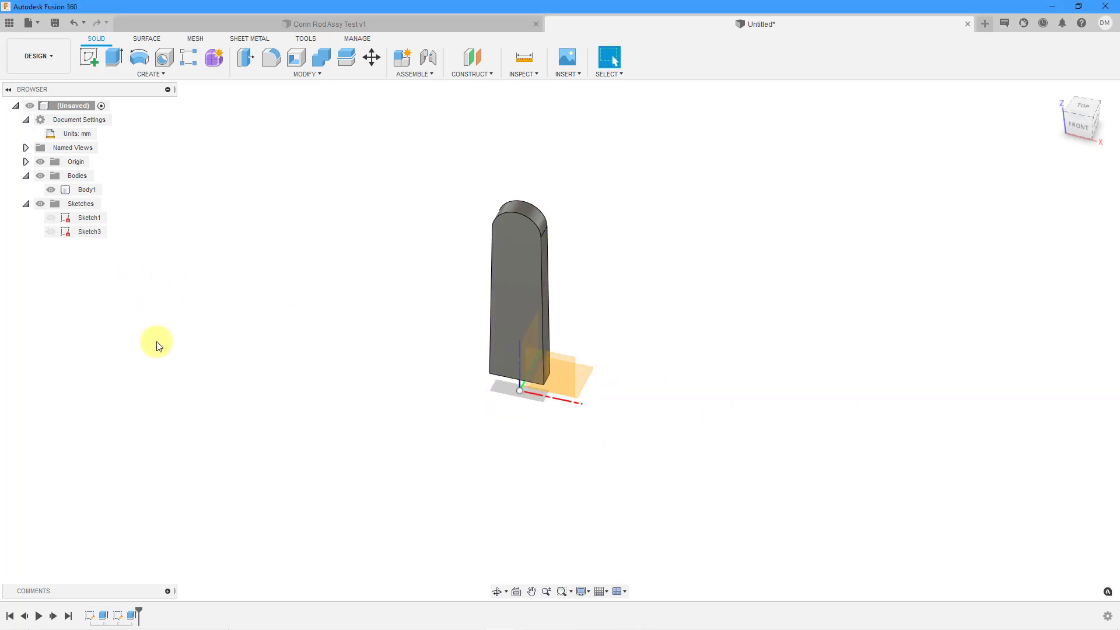
Edit Extrude2 from the timeline and change its operation to Join
right_click(133, 617)
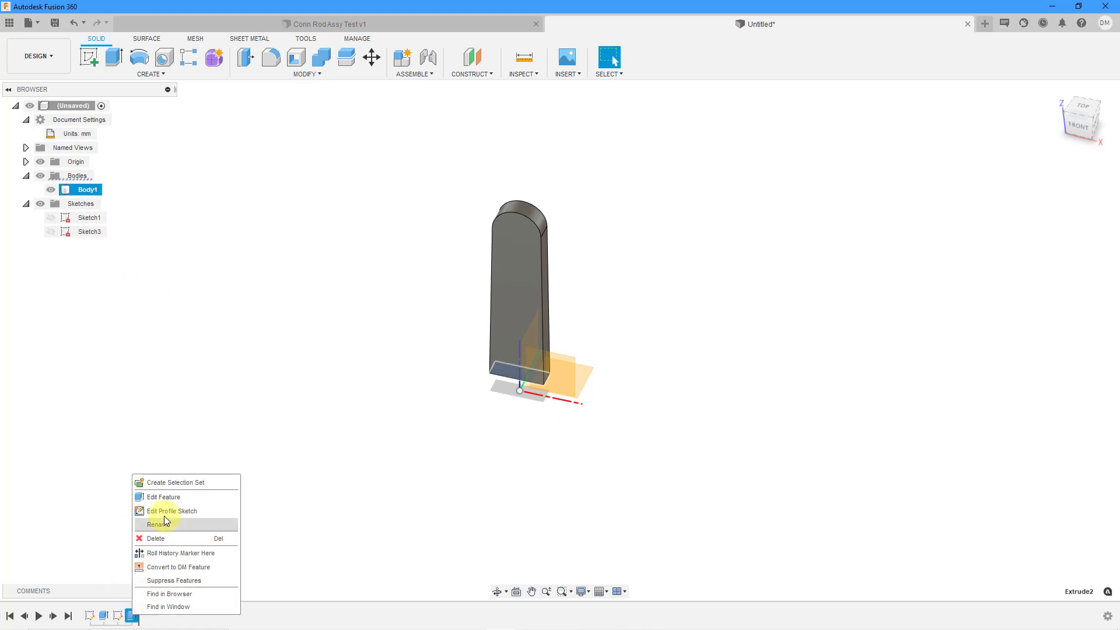
click(170, 498)
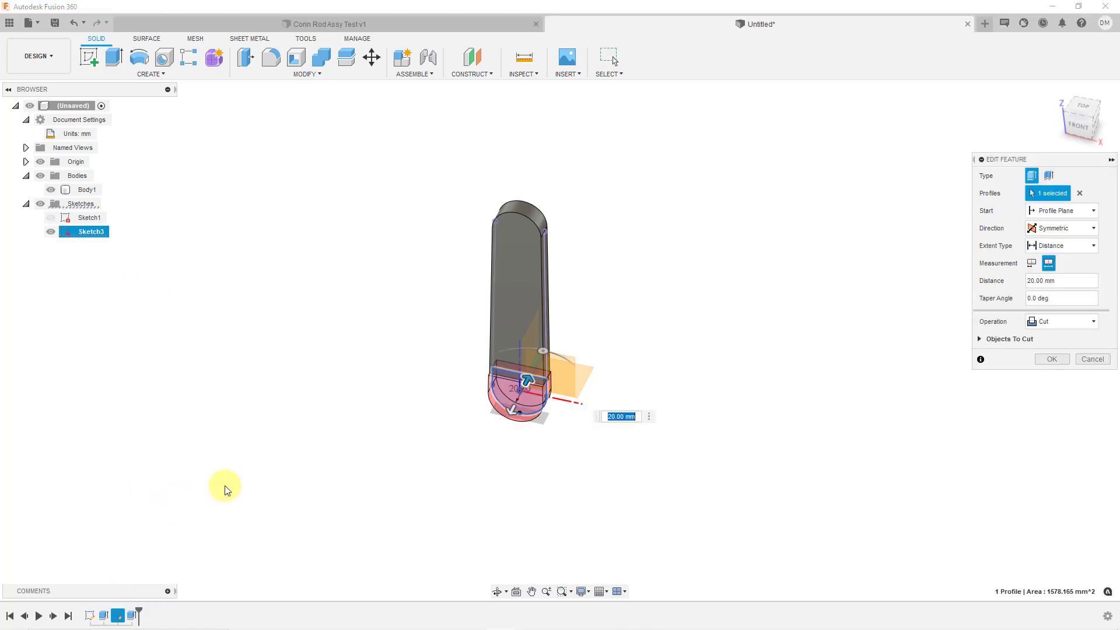
click(1066, 327)
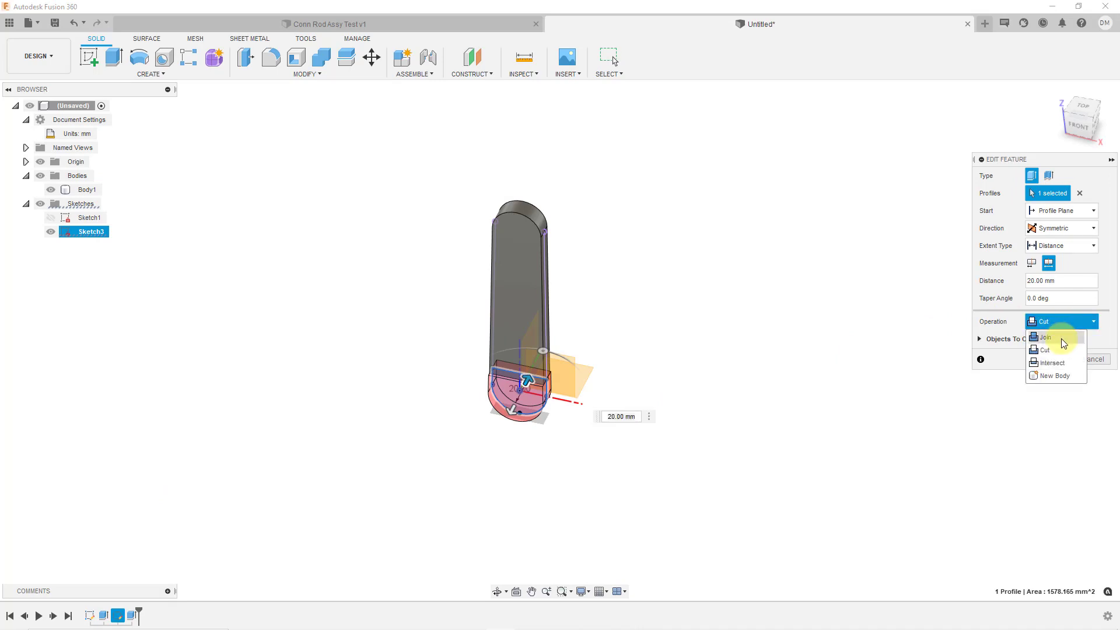
click(1061, 339)
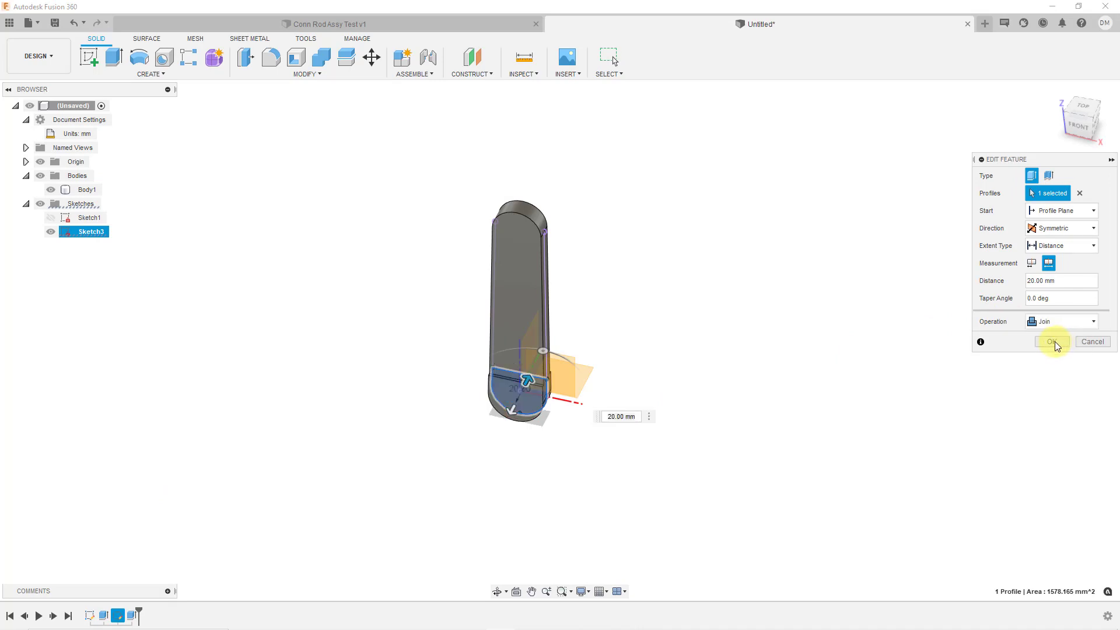
click(1052, 342)
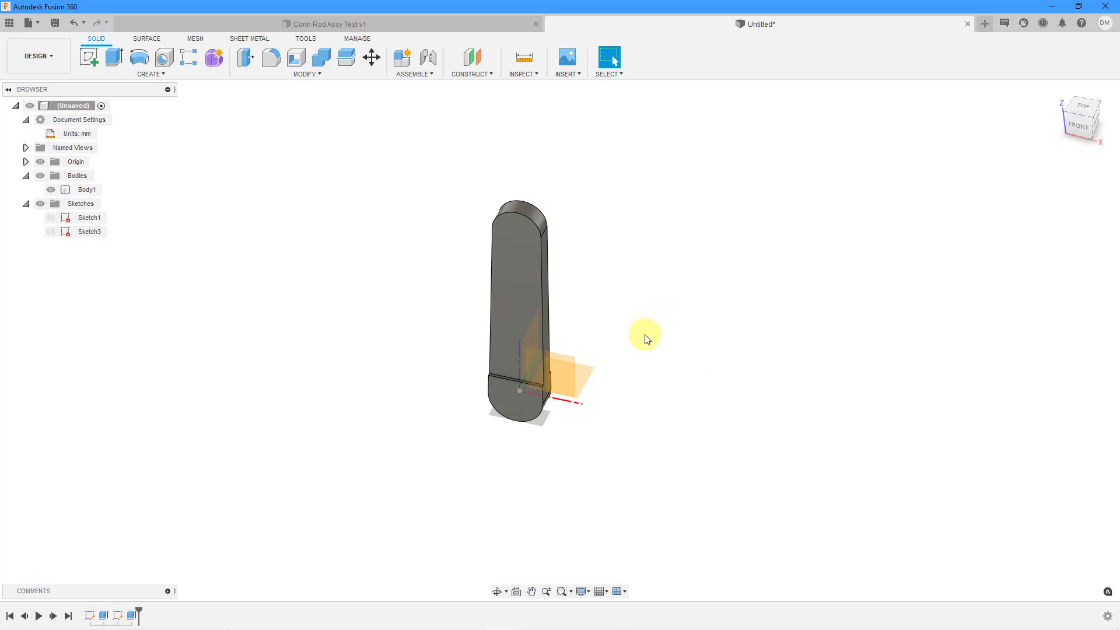
Edit Extrude2 to change its symmetric depth to 25 mm, then reopen it for further edits
right_click(135, 617)
click(175, 497)
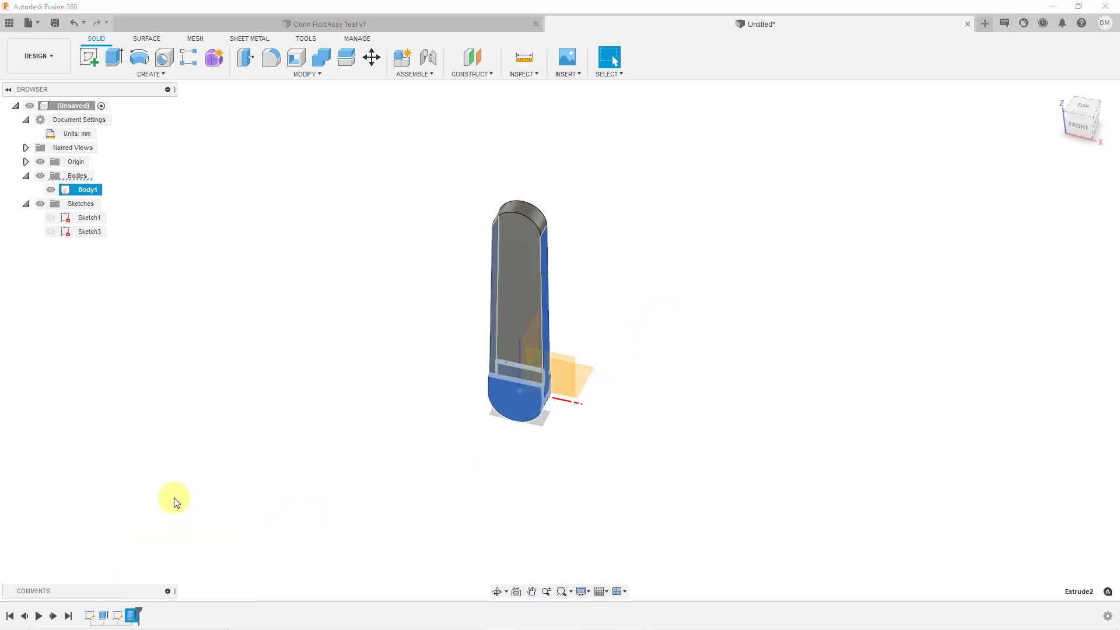
key(Return)
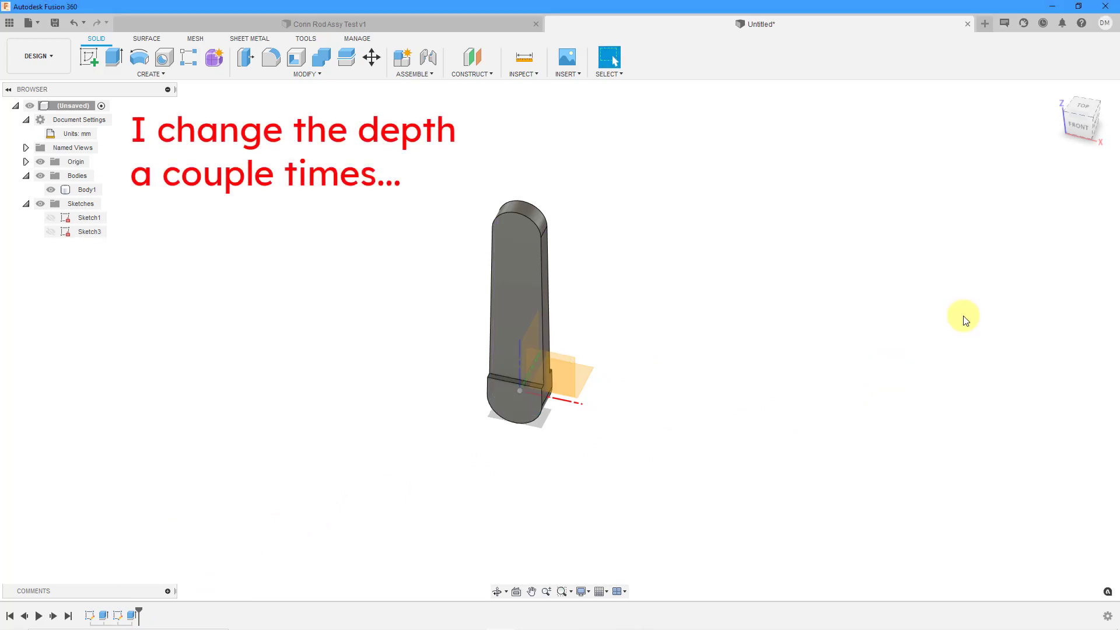
right_click(134, 617)
click(169, 494)
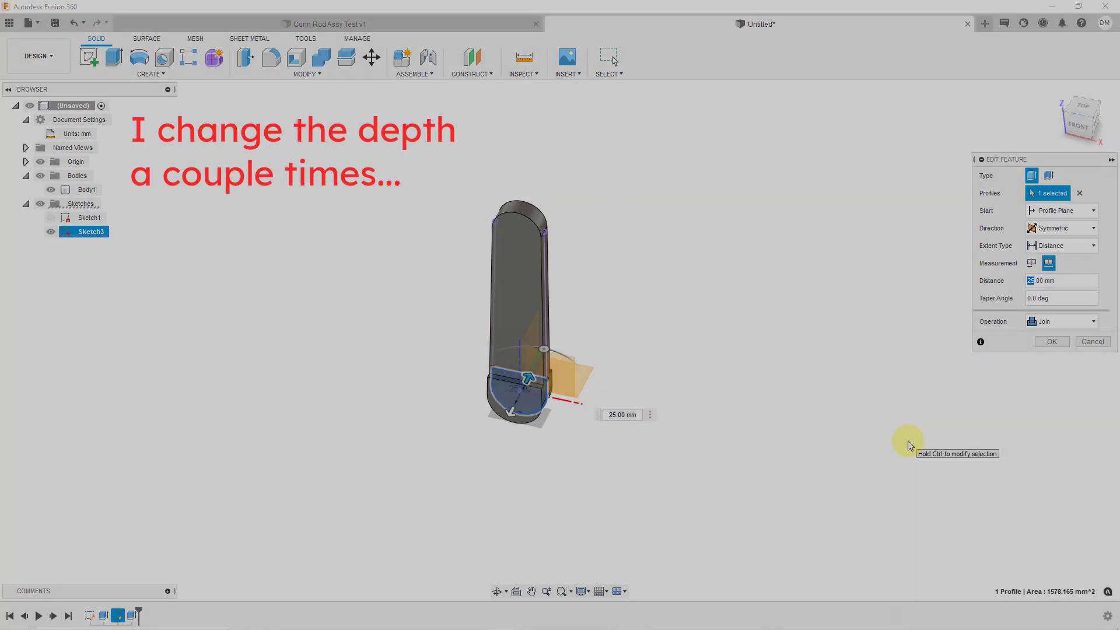